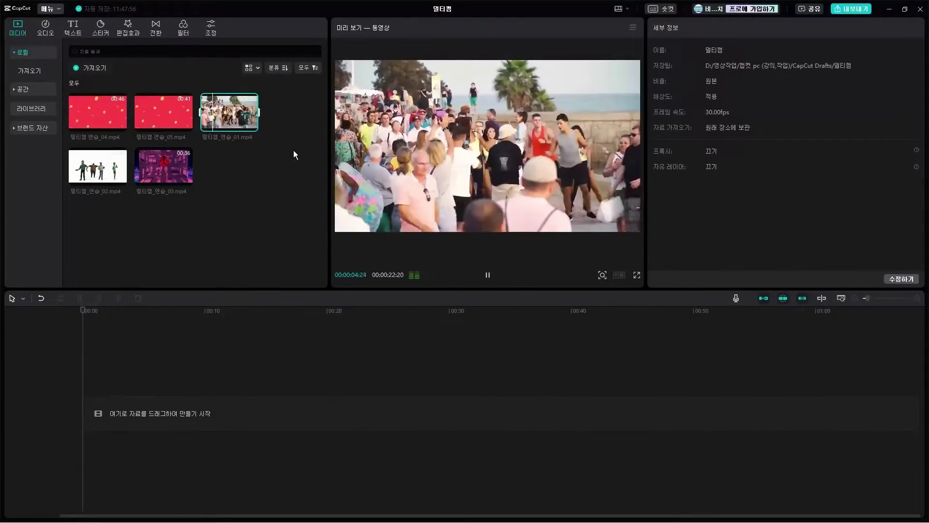
Place 멀티캠_연습_01.mp4 on the main track and stack 멀티캠_연습_02.mp4 and 멀티캠_연습_03.mp4 on tracks above it, all starting at 00:00
left_click(106, 174)
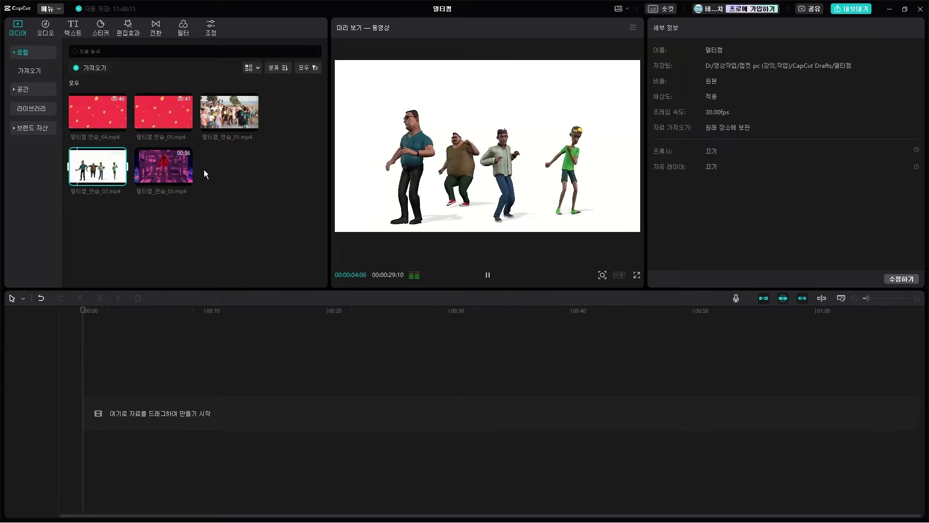
left_click(175, 166)
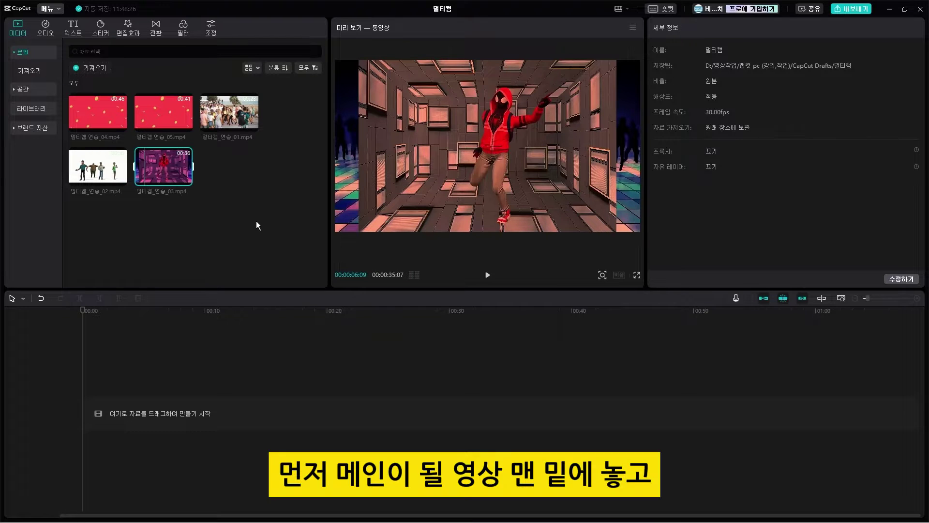
left_click_drag(235, 106, 85, 421)
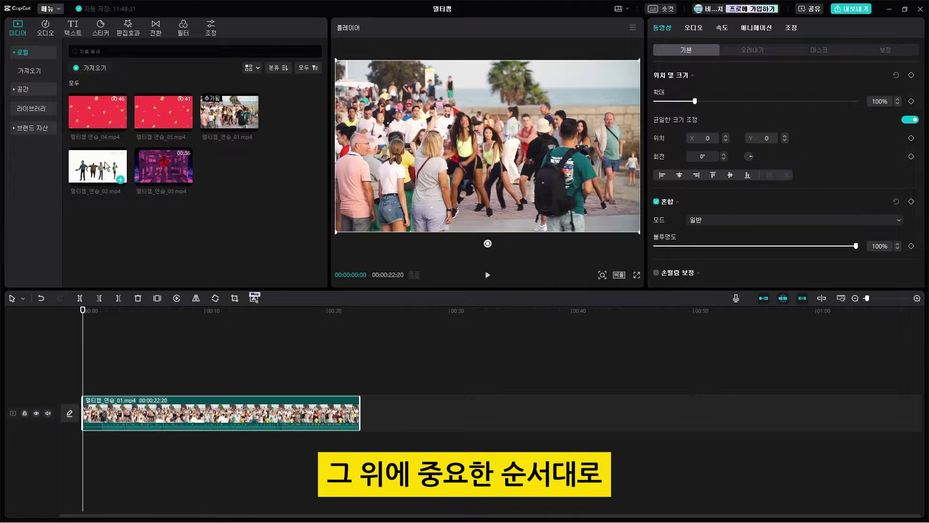
left_click(202, 331)
left_click_drag(202, 331, 82, 379)
left_click_drag(171, 164, 83, 345)
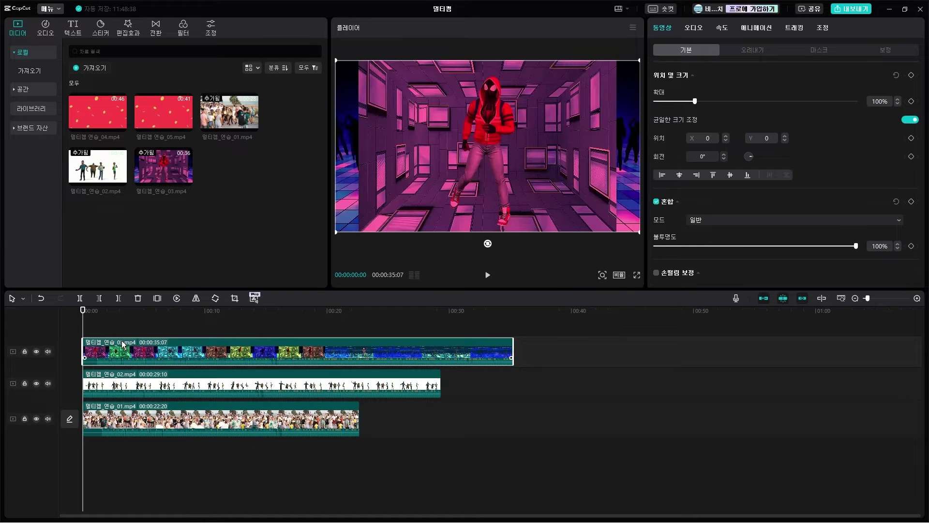
Synchronize all three stacked timeline clips by their audio with the 동영상을 사운드에 동기화 command
left_click(488, 275)
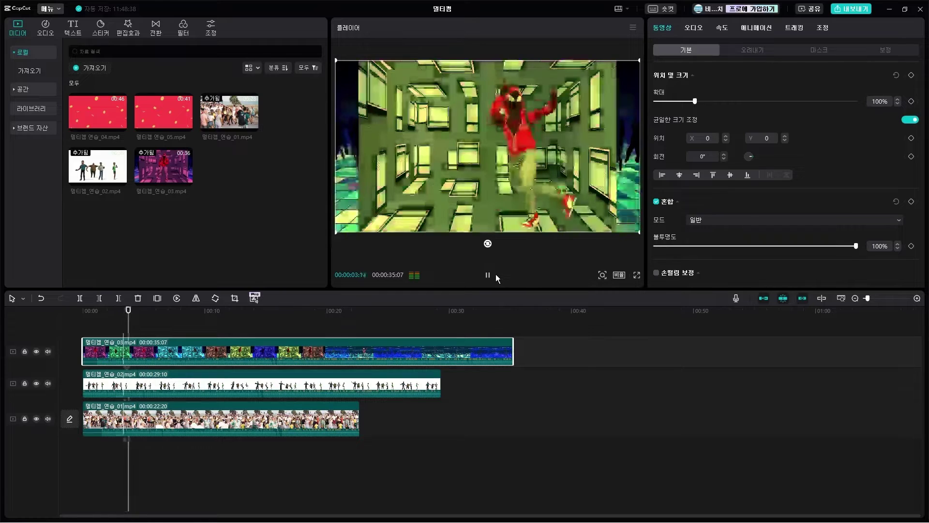
left_click(487, 275)
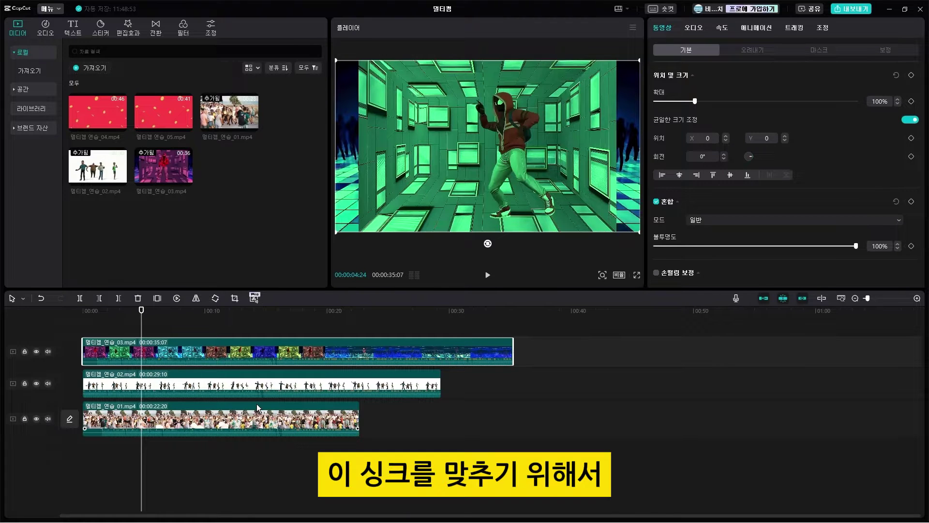
left_click_drag(196, 482, 386, 350)
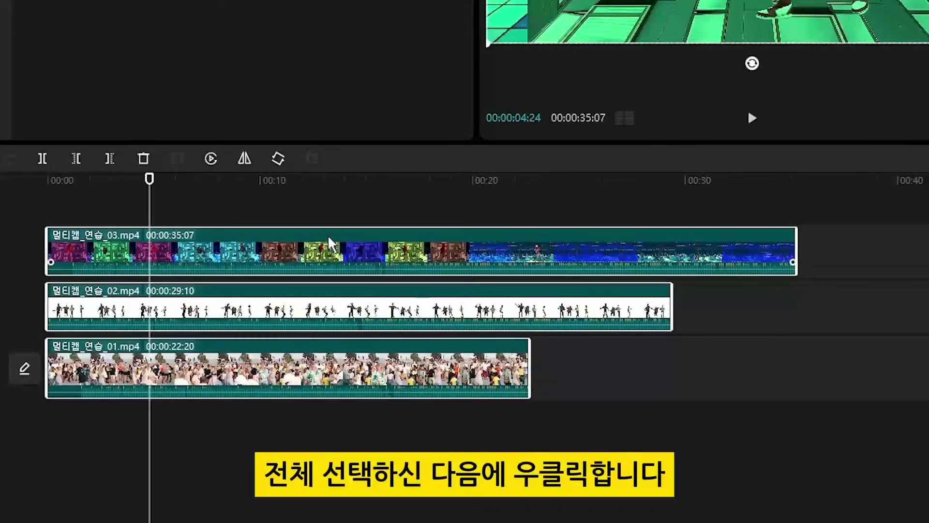
right_click(333, 245)
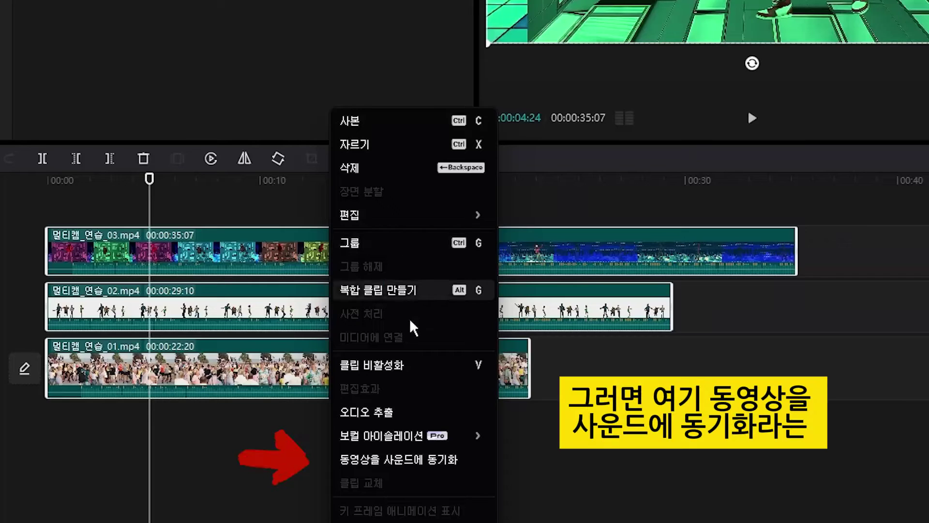
left_click(451, 458)
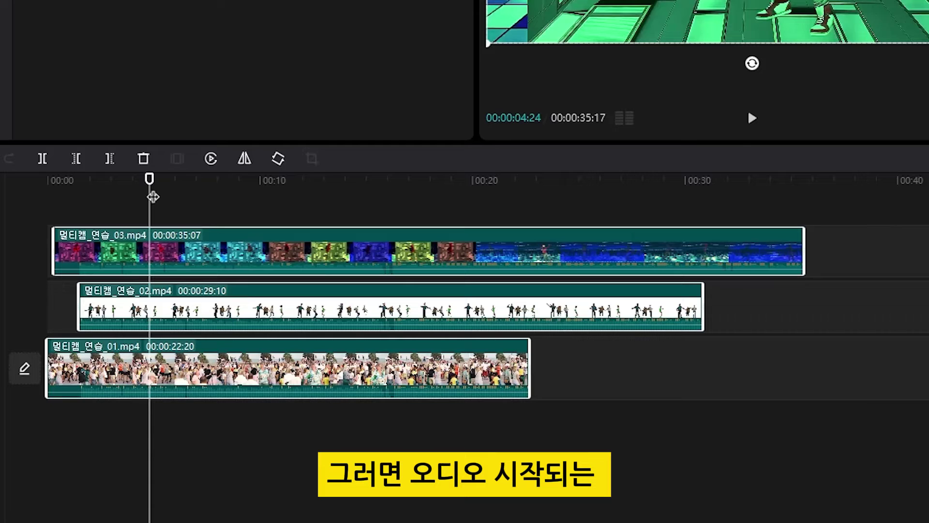
Check the synchronized clips' start points and play them back from the beginning of the timeline
left_click_drag(149, 202, 81, 218)
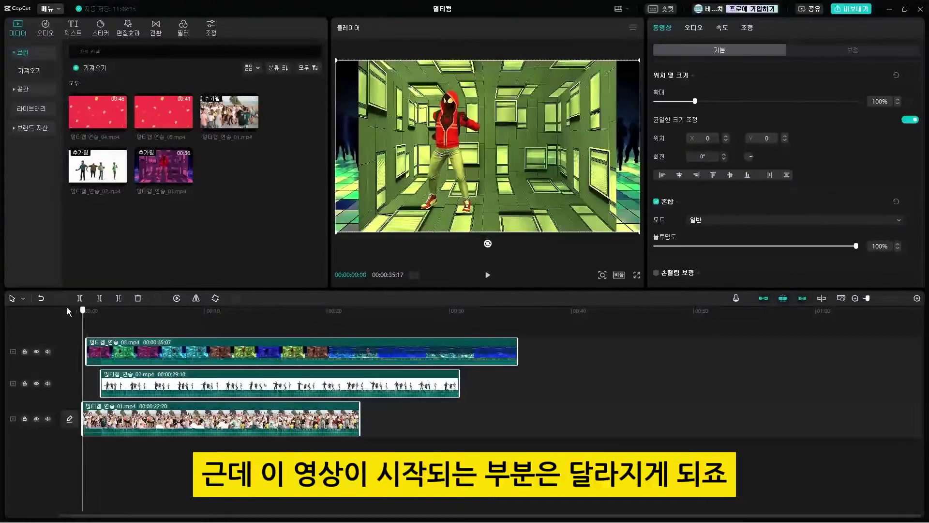
left_click(50, 180)
scroll(177, 324, "up", 3)
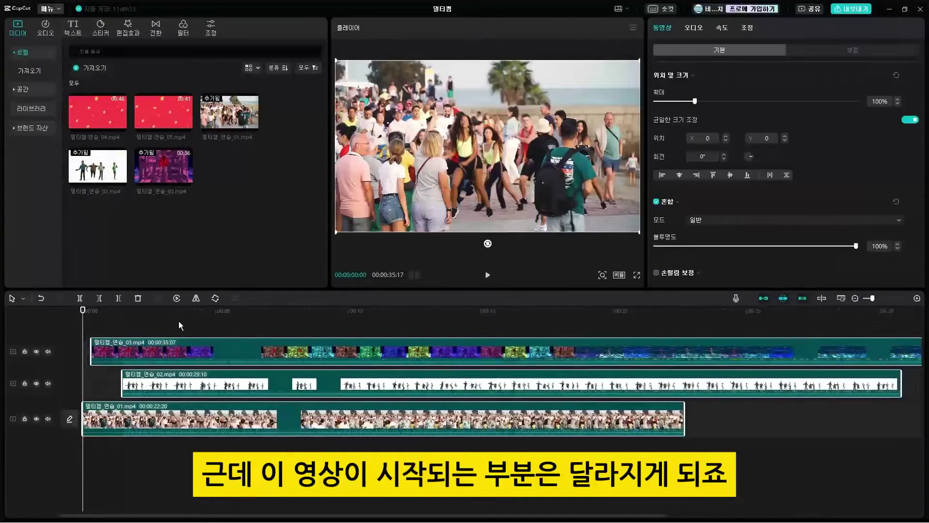
scroll(302, 427, "down", 4)
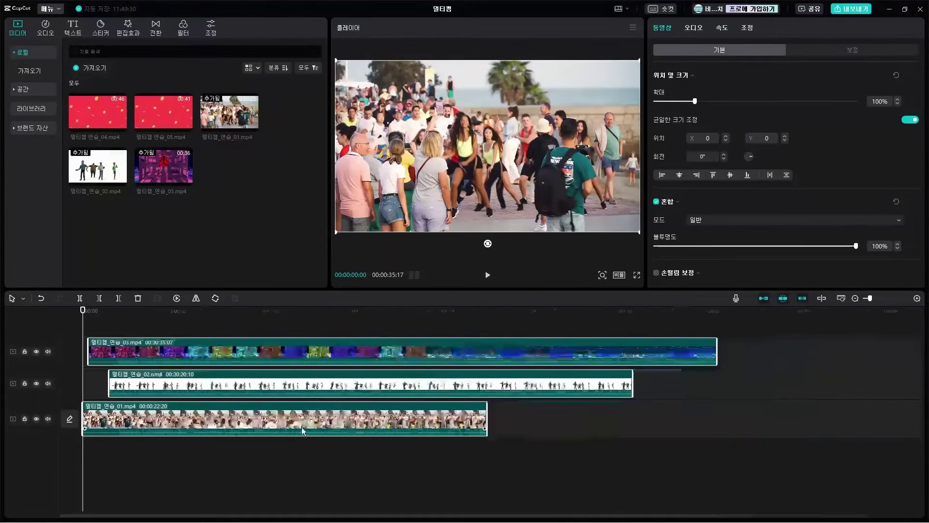
left_click(487, 275)
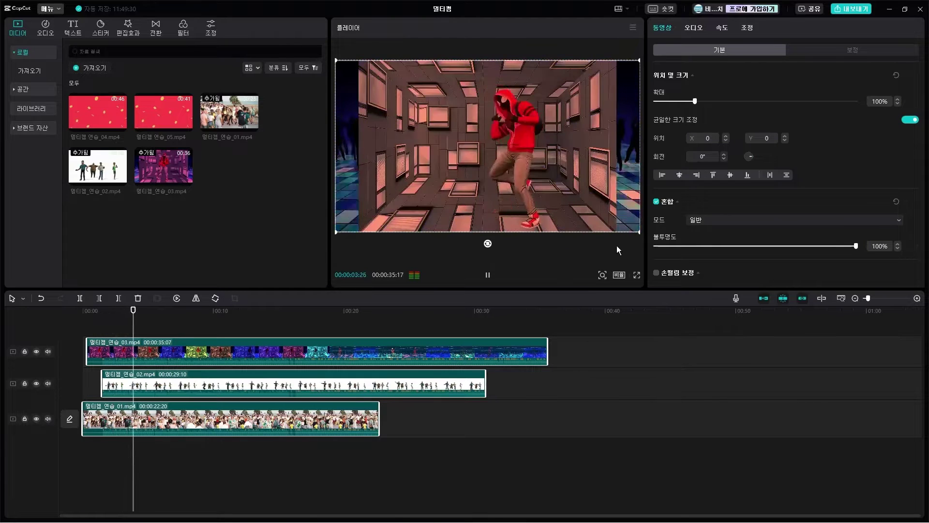
left_click(487, 275)
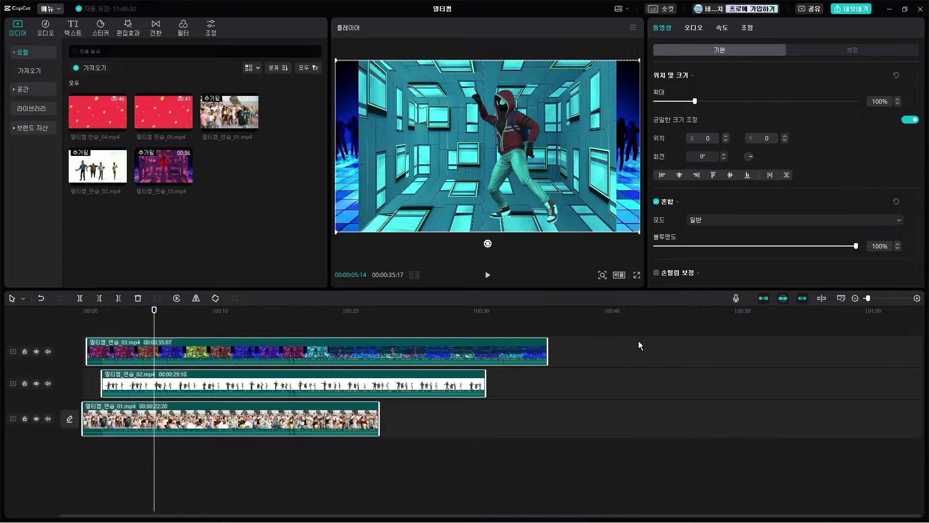
key("Home")
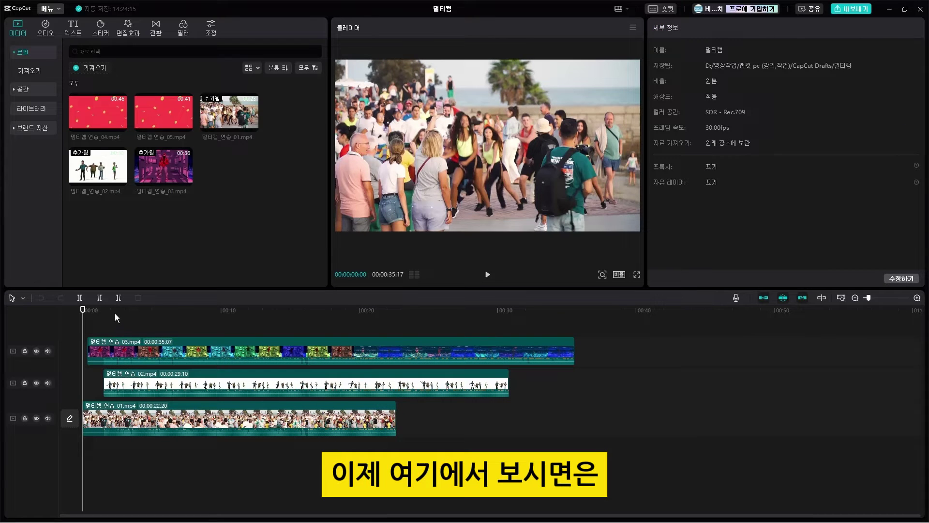
Mute the tracks holding 멀티캠_연습_03.mp4 and 멀티캠_연습_02.mp4, leaving the main track's audio on
scroll(115, 312, "up", 2)
left_click(185, 388)
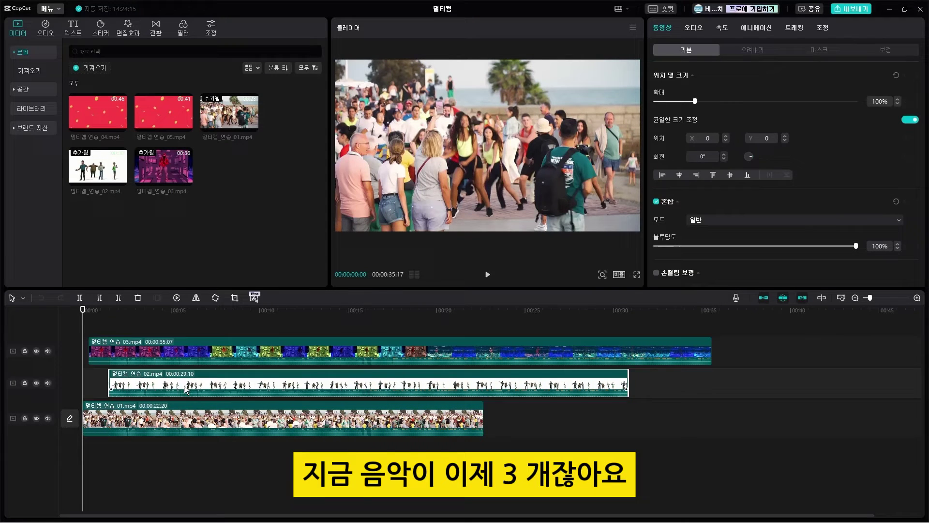
left_click(213, 425)
left_click(256, 350)
left_click(263, 385)
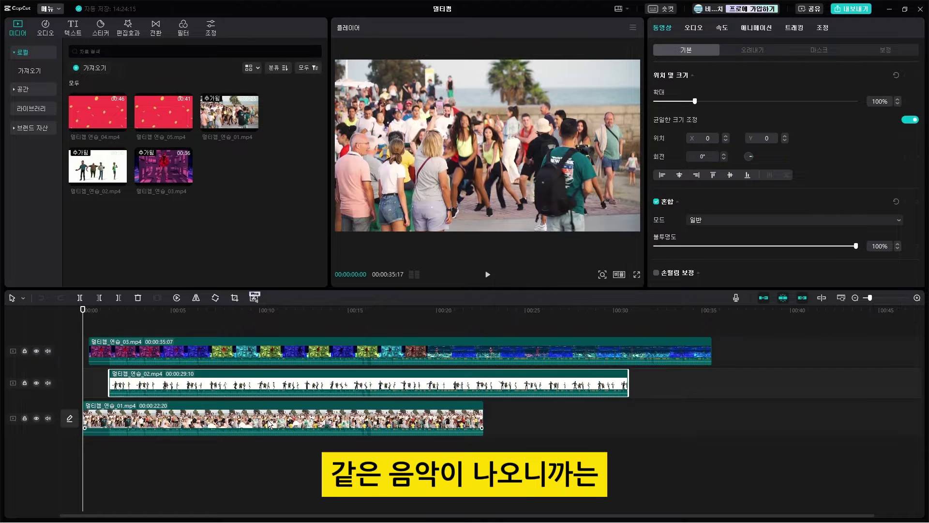
left_click(269, 424)
left_click(218, 358)
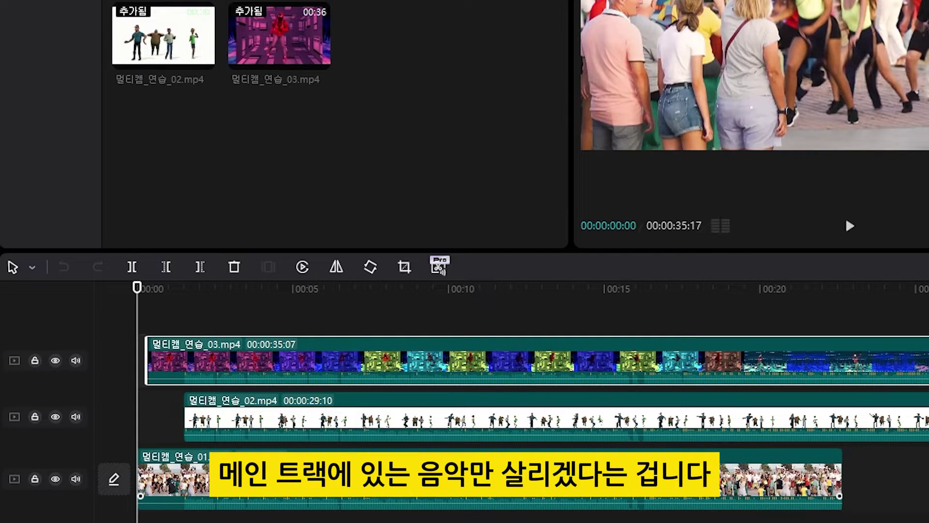
left_click(76, 360)
left_click(76, 416)
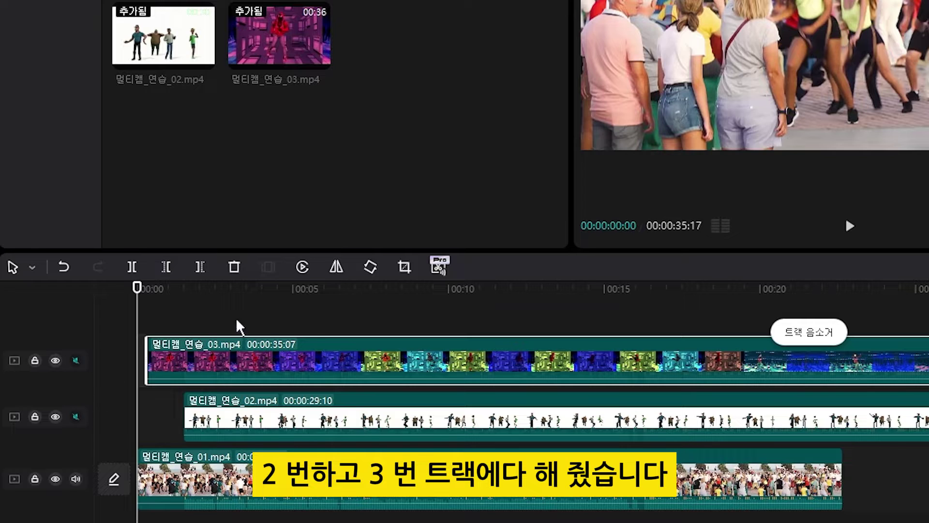
Play the opening of the timeline to check the main track's audio and return to 00:00
left_click(232, 501)
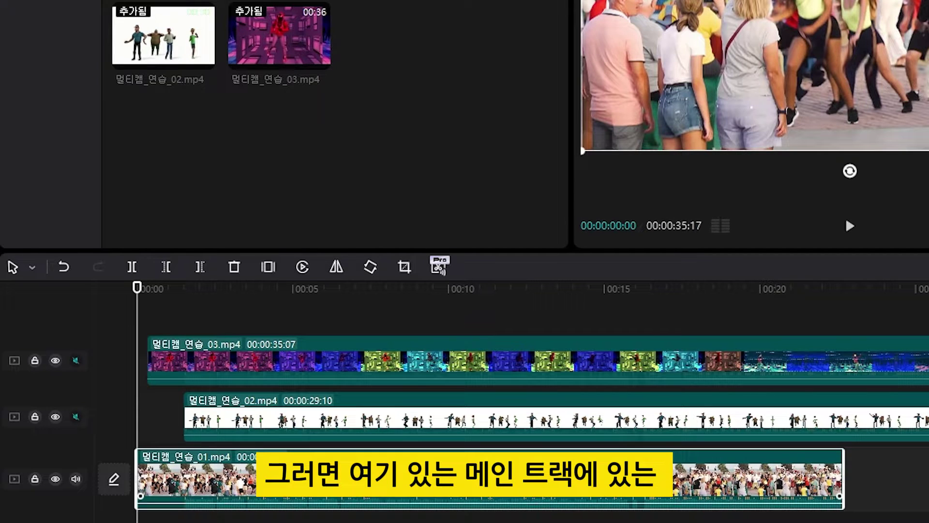
left_click(850, 226)
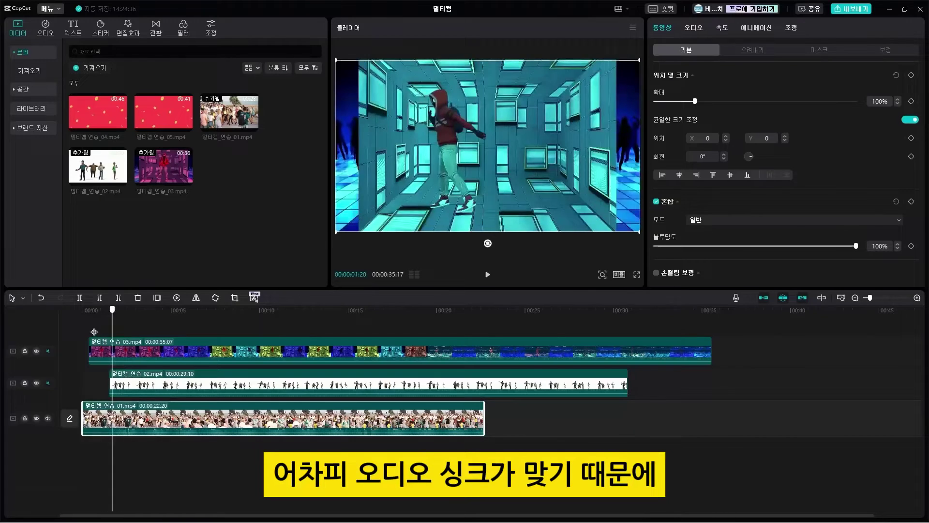
left_click(81, 333)
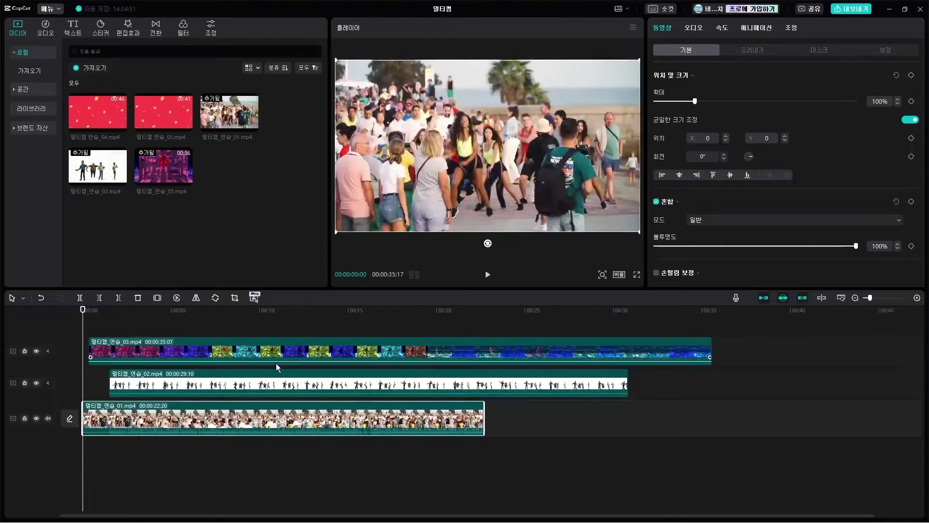
Trim the start of 멀티캠_연습_03.mp4 to about where 멀티캠_연습_02.mp4 begins, for a clip duration of about 00:00:33:28
scroll(283, 375, "up", 3)
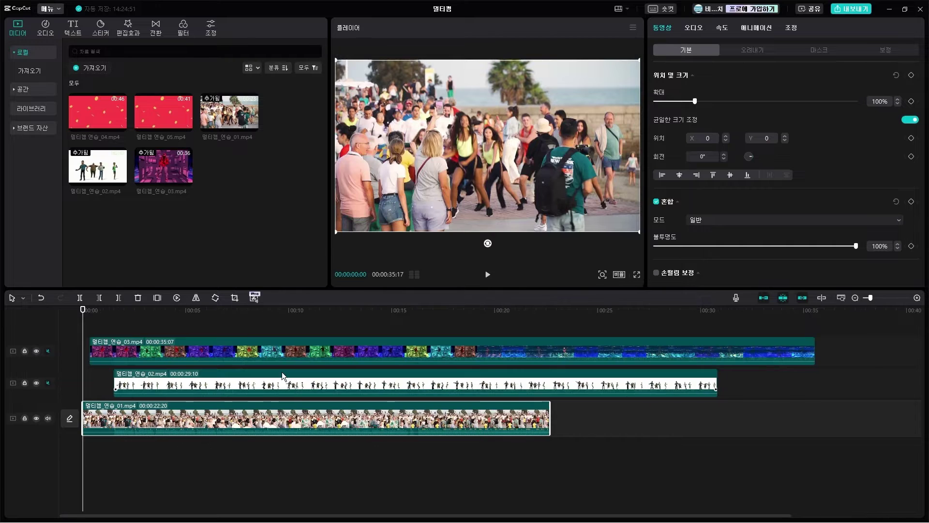
left_click(90, 321)
left_click_drag(93, 321, 109, 321)
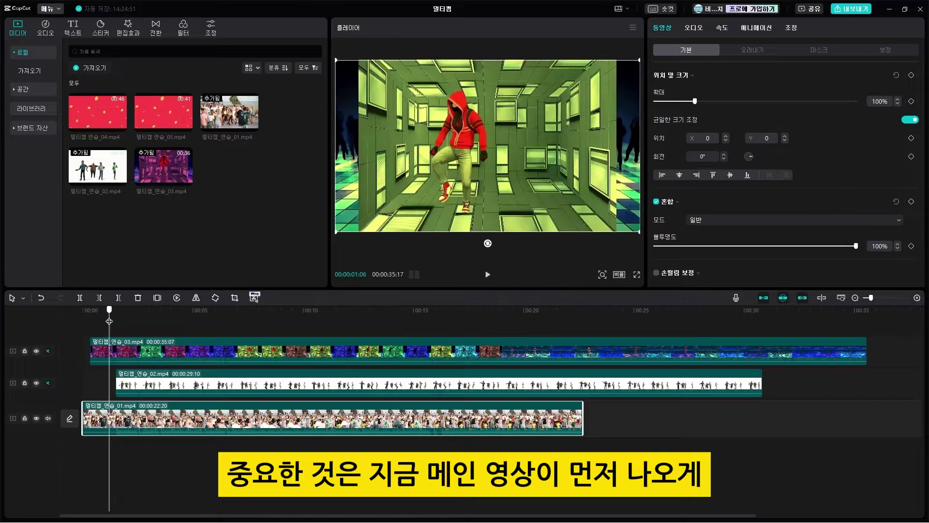
left_click(94, 350)
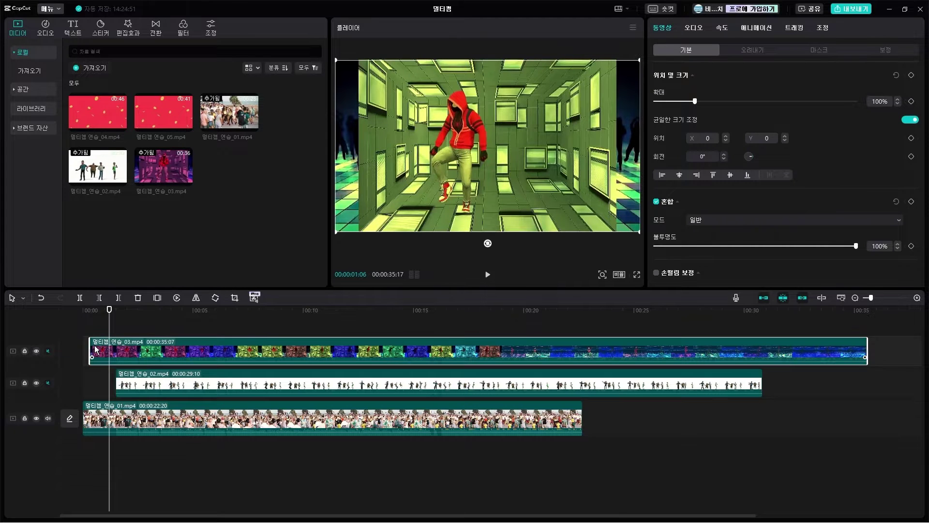
left_click_drag(94, 349, 85, 331)
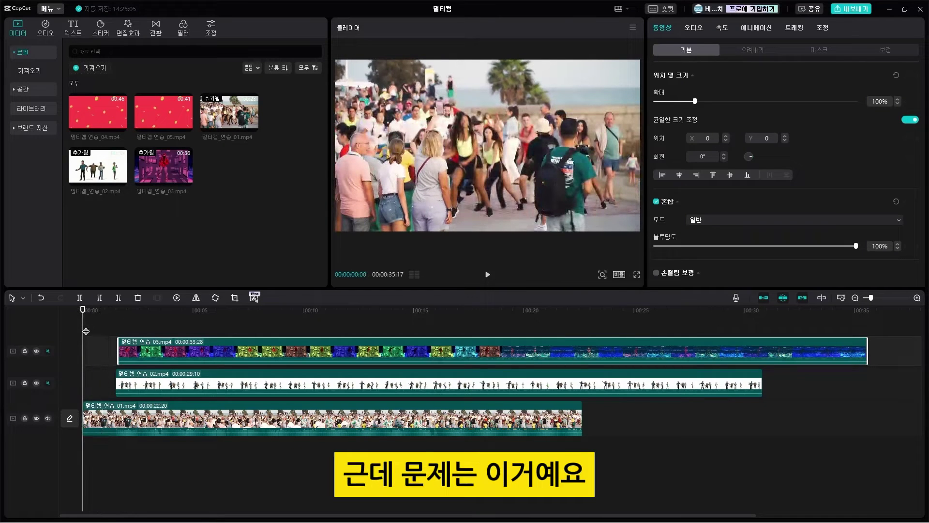
Set the playhead at 00:00:00:24 as the chosen starting point of the main video
key("space")
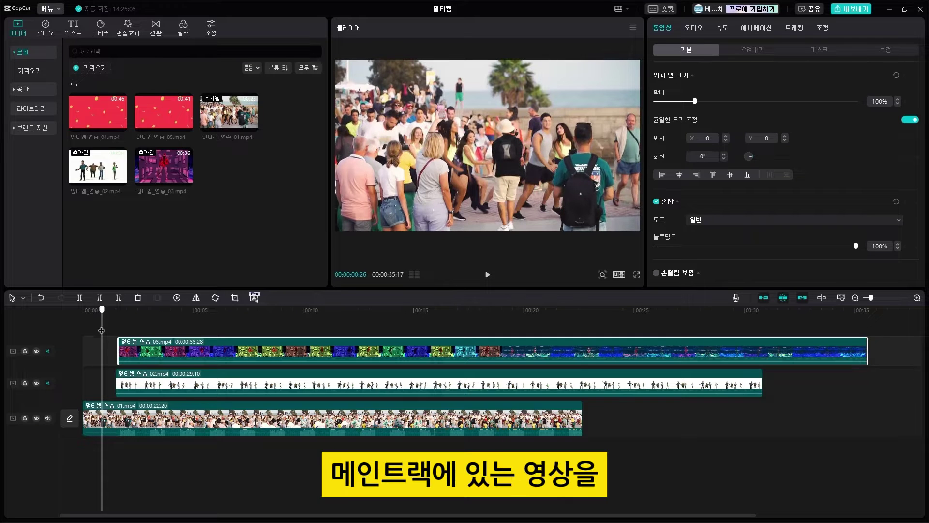
mouse_move(101, 330)
left_mouse_down()
mouse_move(85, 332)
mouse_move(100, 335)
left_mouse_up()
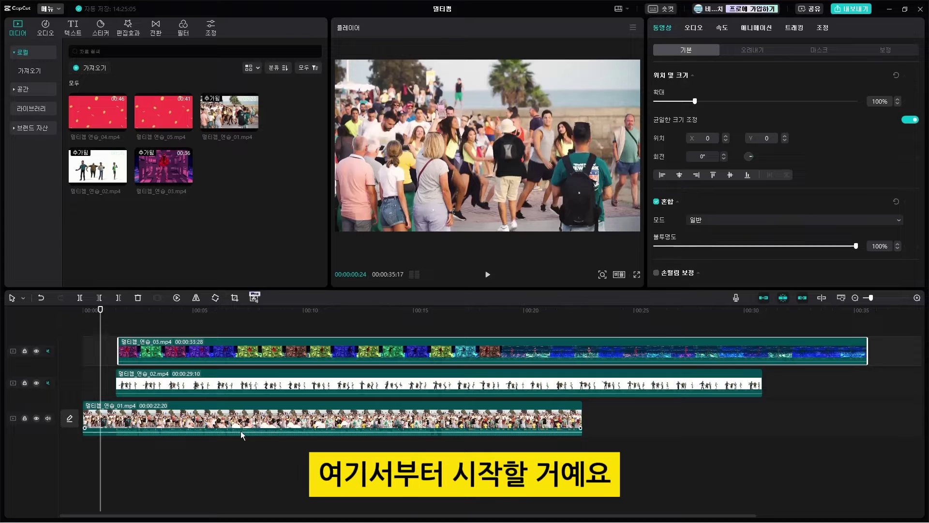
Try to trim the start of the main track clip 멀티캠_연습_01.mp4 to the playhead with the main track magnet on
left_click(232, 419)
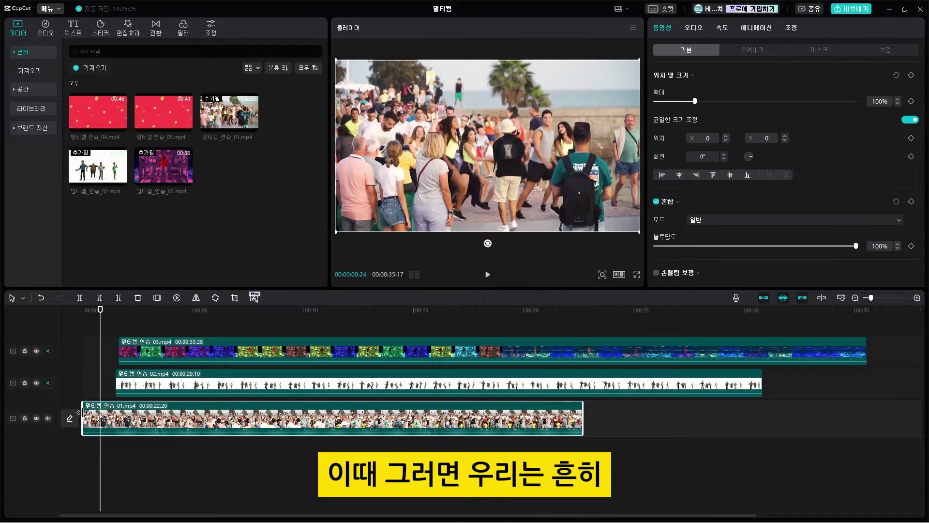
left_click_drag(83, 412, 103, 418)
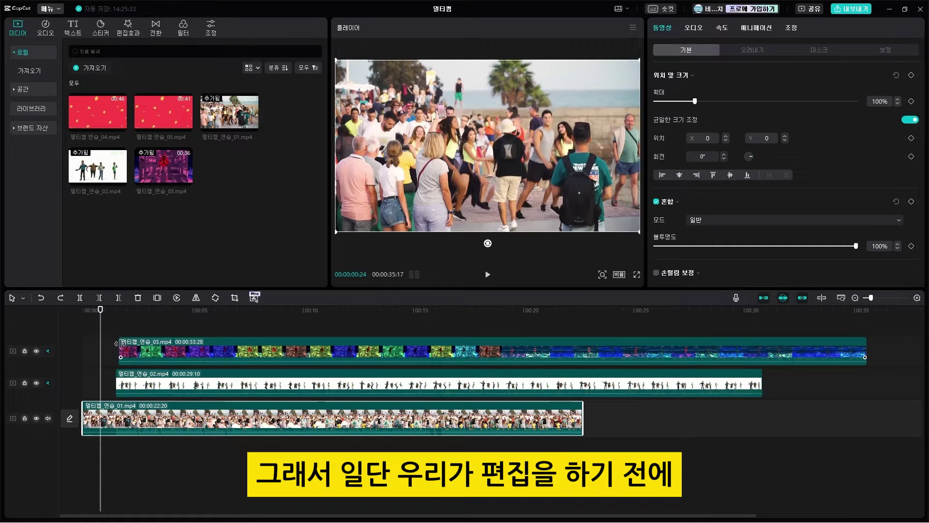
Extend the start of 멀티캠_연습_03.mp4 to line up with 멀티캠_연습_02.mp4 and turn off the main track magnet
left_click_drag(120, 351, 115, 351)
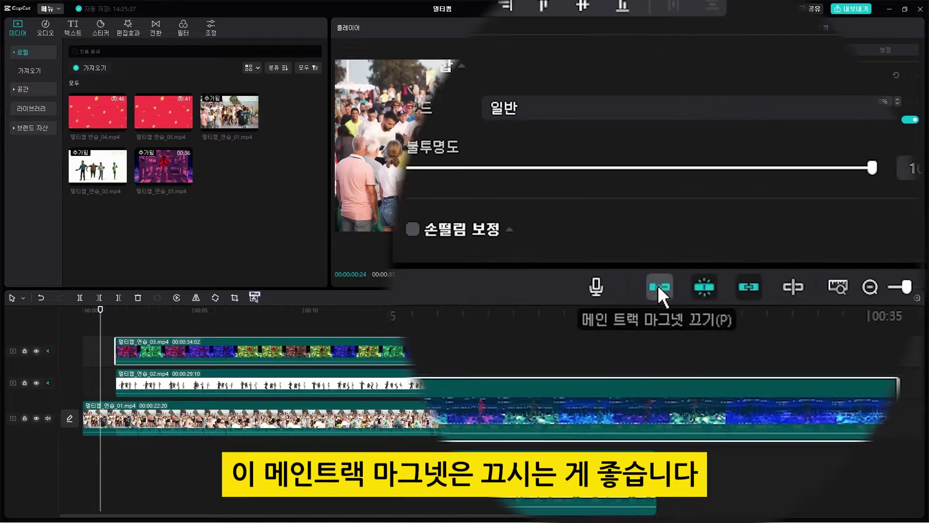
left_click(658, 285)
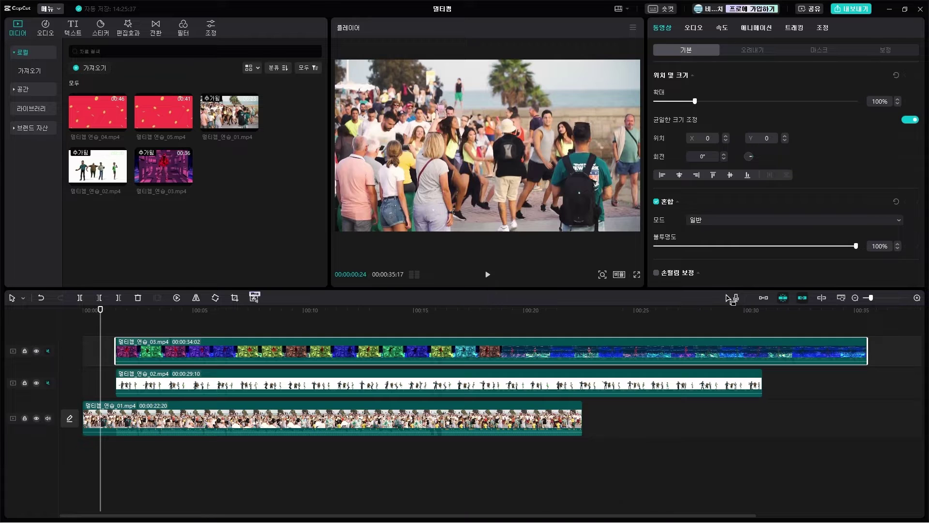
Trim the main clip's start to 00:00:00:24 and shift all three clips together so the main clip begins at 00:00
key("q")
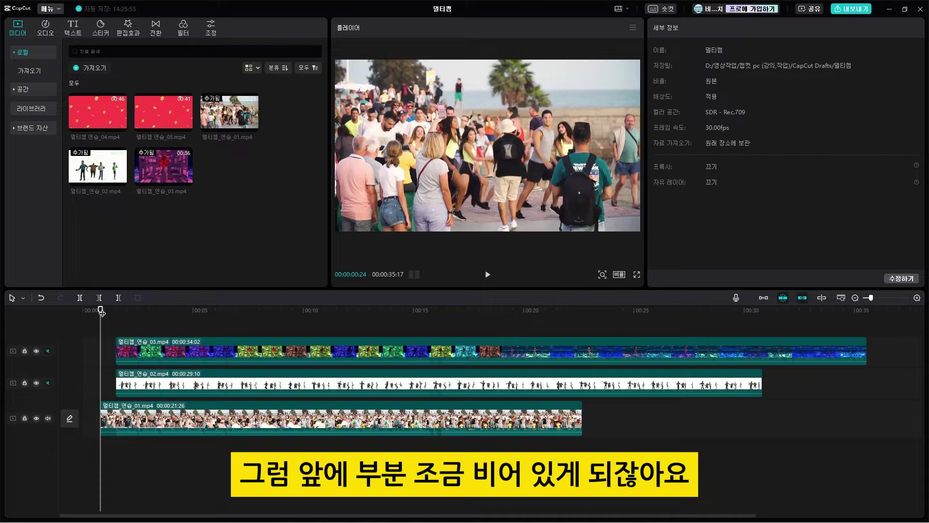
left_click_drag(102, 312, 74, 328)
left_click_drag(125, 445, 449, 358)
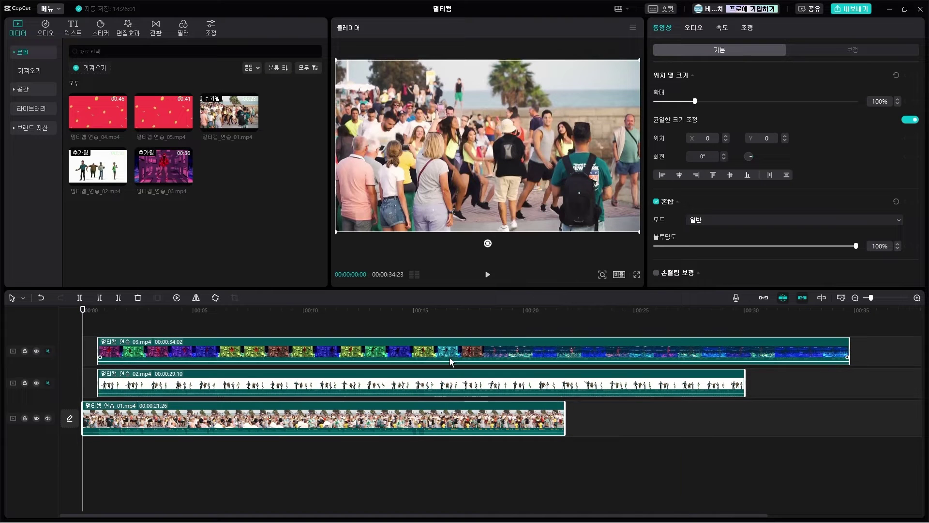
left_click(176, 475)
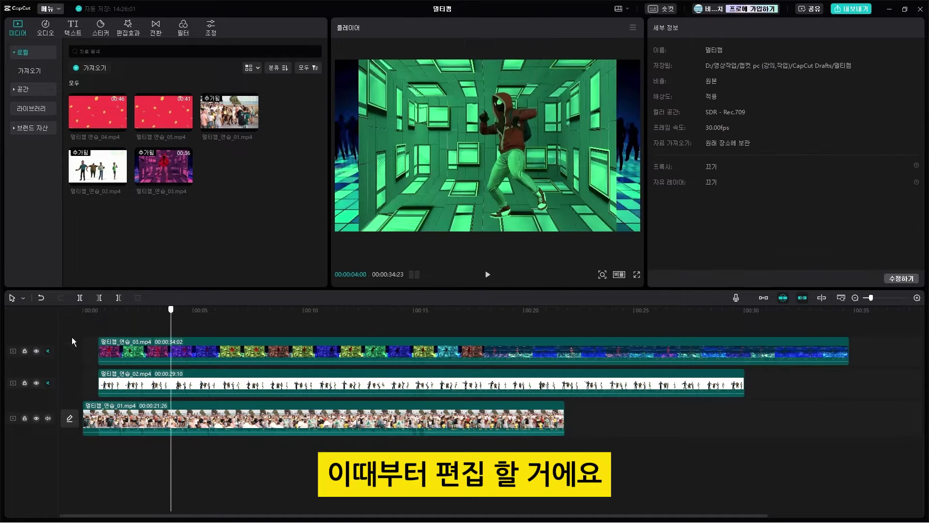
Trim the starts of the 멀티캠_연습_03.mp4 and 멀티캠_연습_02.mp4 clips to 00:00:02:21
key("Home")
key("space")
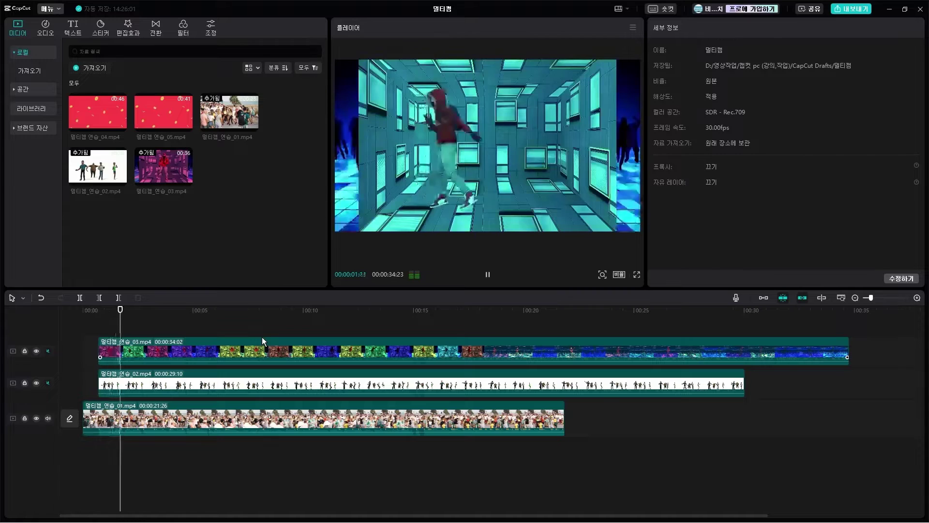
key("space")
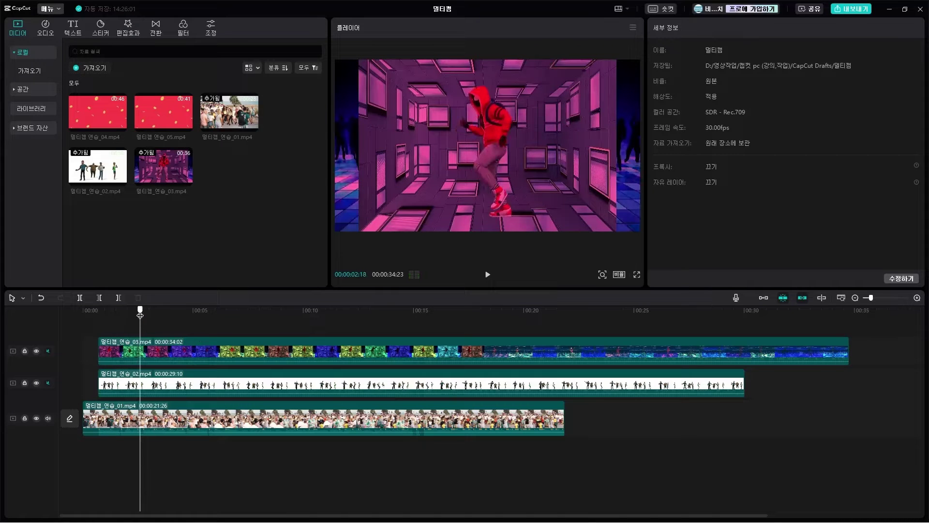
left_click_drag(140, 314, 142, 315)
left_click(125, 343)
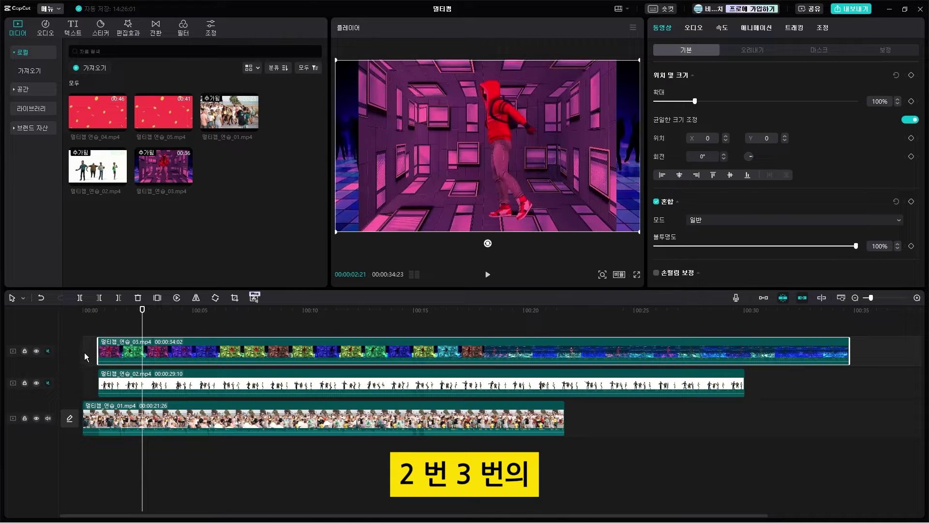
left_click_drag(99, 344, 143, 351)
left_click_drag(103, 379, 146, 380)
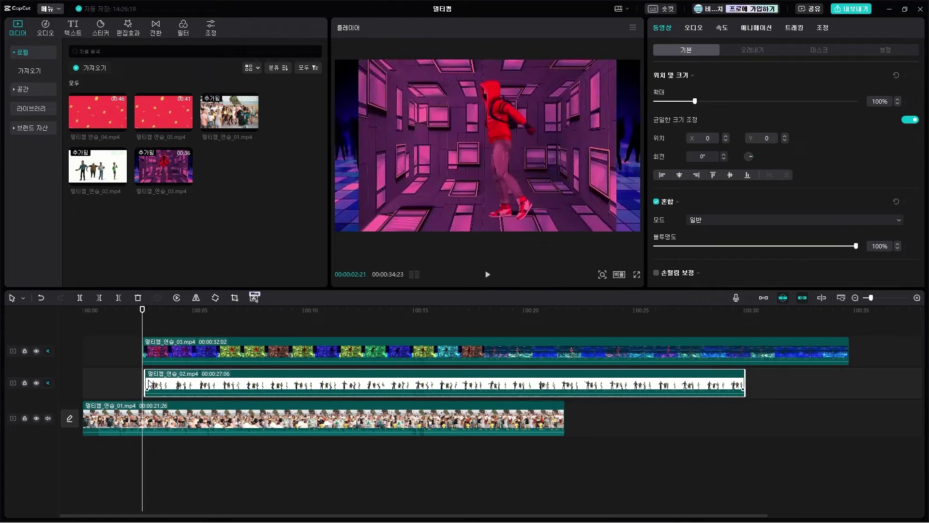
Play the edit from the beginning and trim the start of 멀티캠_연습_03.mp4 to 00:00:04:18
key("Home")
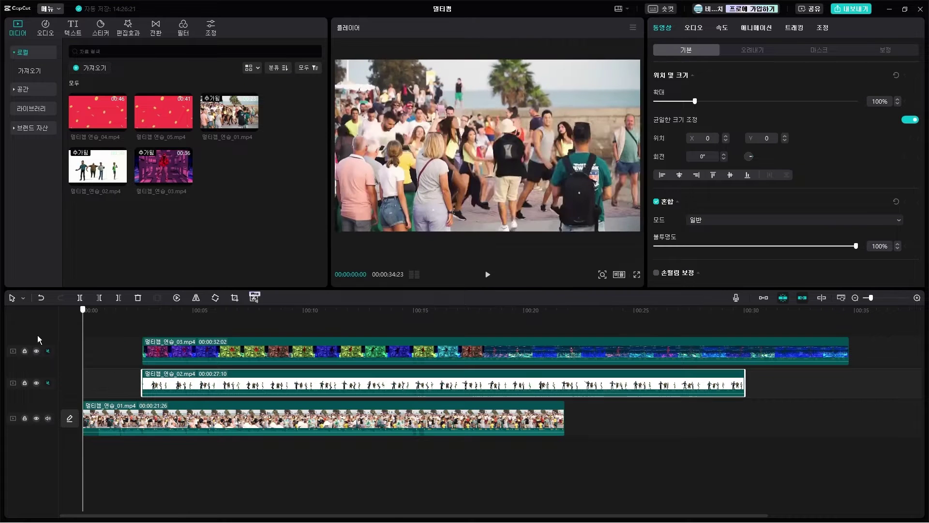
key("space")
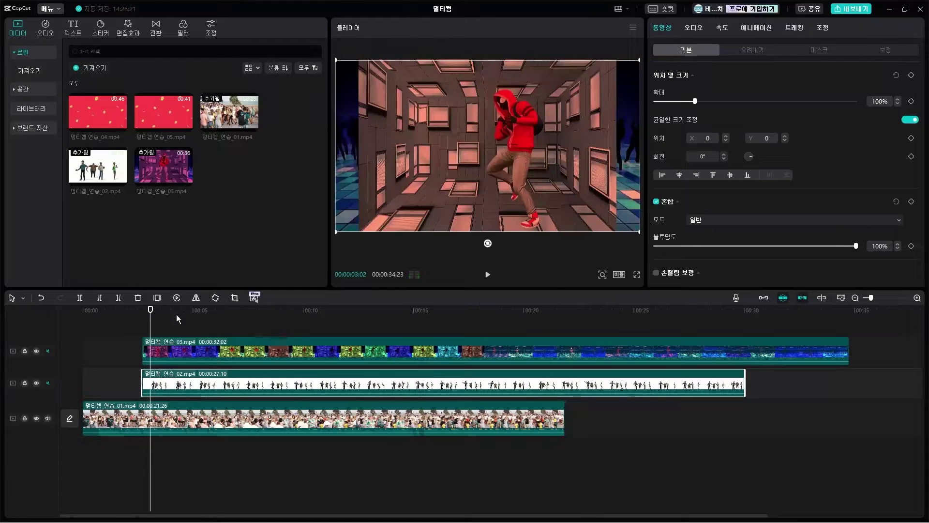
left_click(163, 313)
left_click_drag(162, 314, 183, 314)
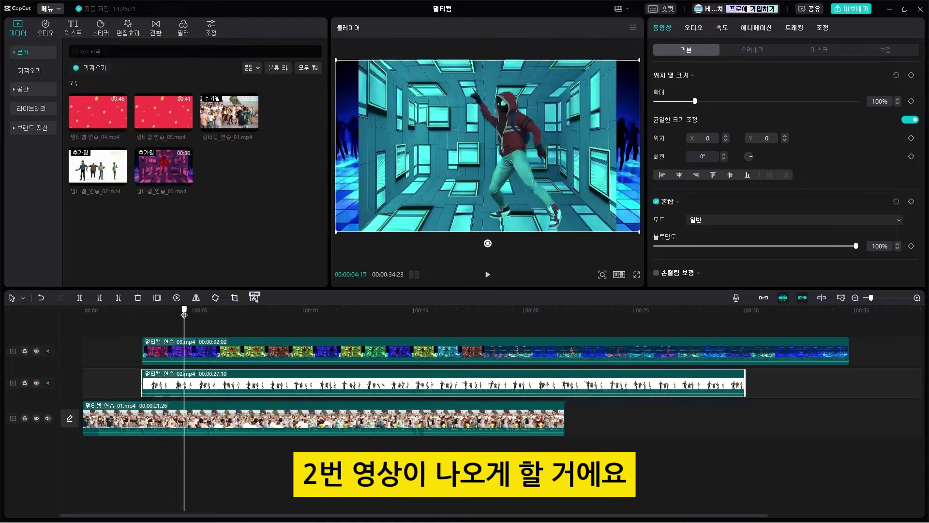
left_click(158, 348)
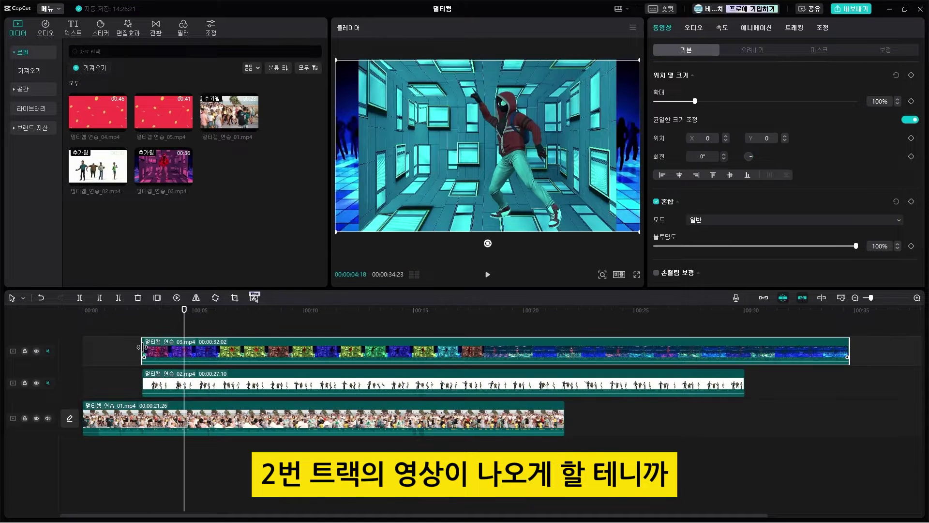
left_click_drag(145, 348, 184, 348)
Split 멀티캠_연습_03.mp4 at 00:00:06:17 and trim the start of its second part to about 00:00:10
left_click_drag(185, 314, 78, 349)
key("space")
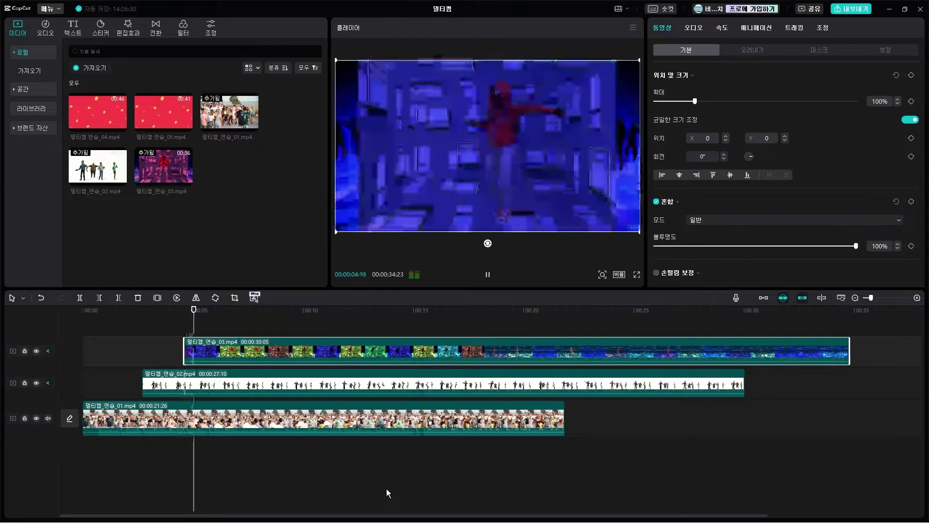
key("space")
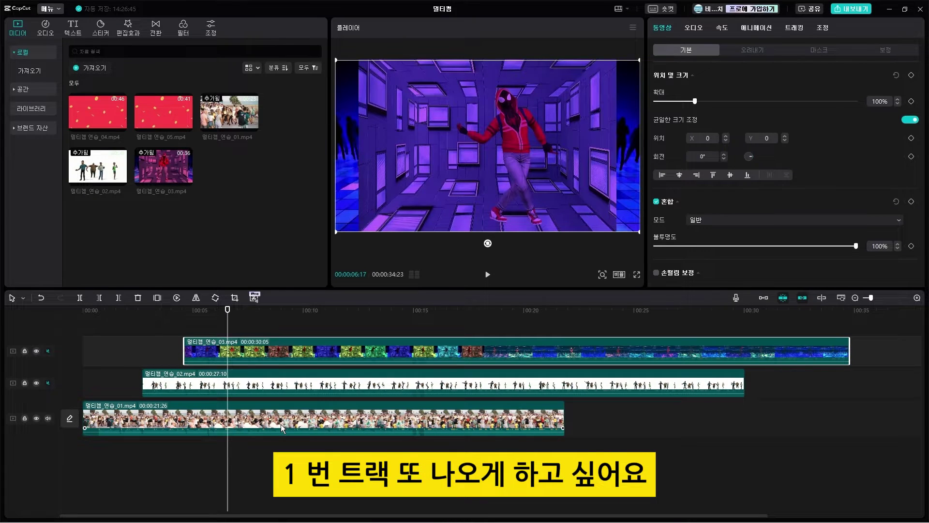
left_click(83, 297)
left_click_drag(228, 350, 308, 345)
Split 멀티캠_연습_02.mp4 at 00:00:06:17 and trim its second part to start level with the second 멀티캠_연습_03.mp4 segment
left_click(262, 381)
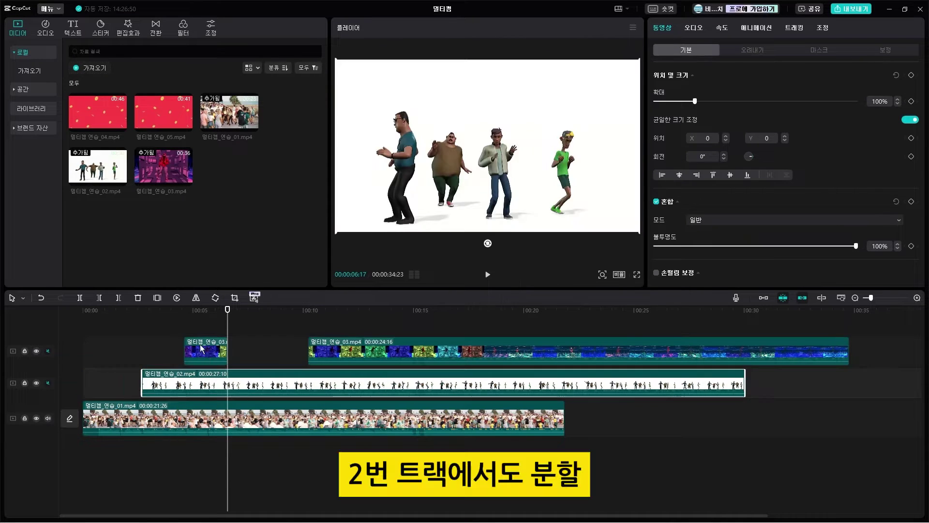
left_click(76, 298)
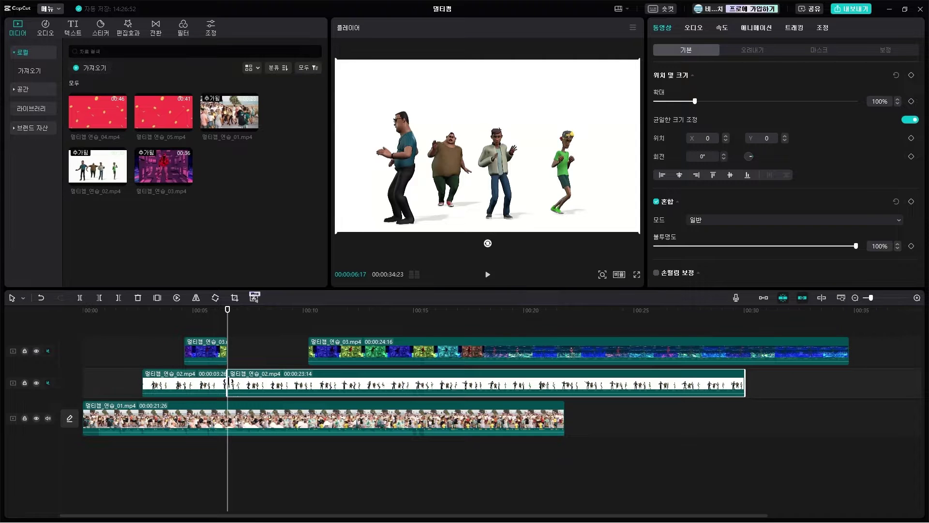
left_click_drag(228, 381, 308, 382)
Split the second 멀티캠_연습_03.mp4 segment at 00:00:12:26 and trim the start of the remainder to about 00:00:15:24
key("space")
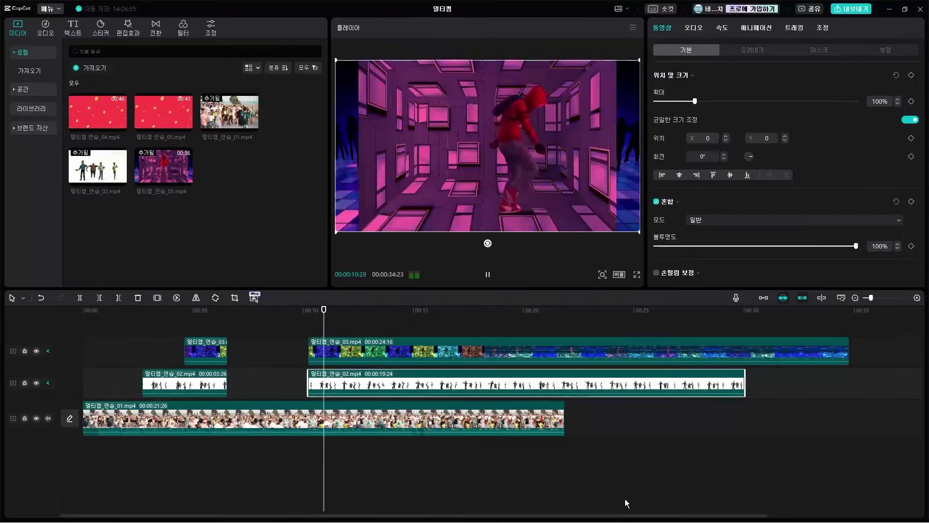
key("space")
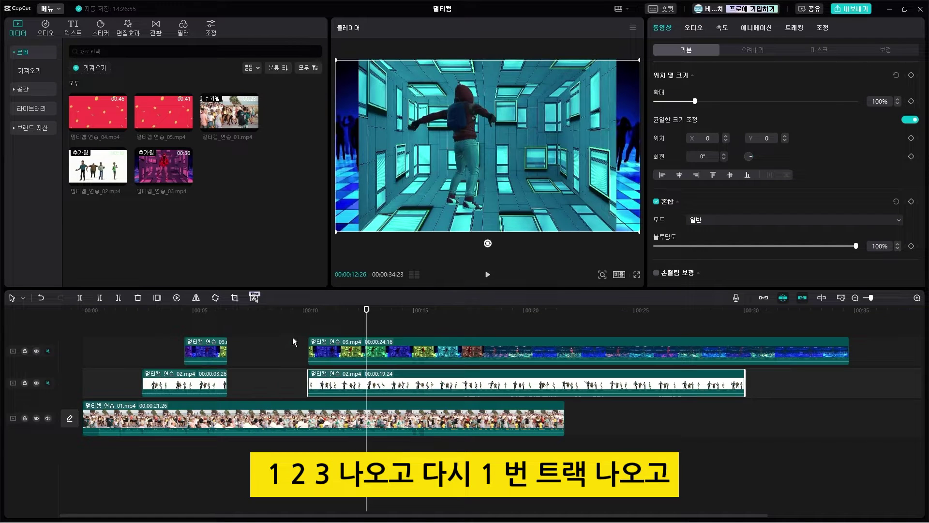
left_click(389, 351)
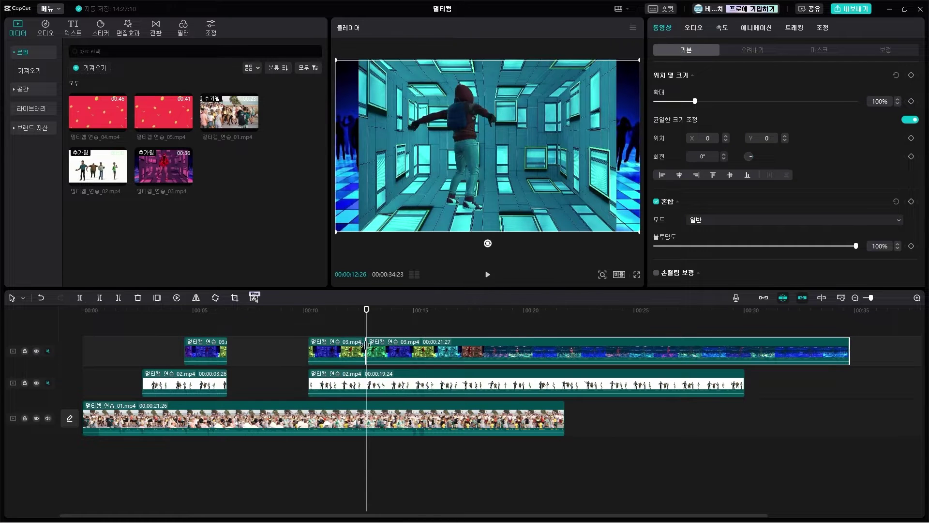
left_click_drag(364, 345, 430, 345)
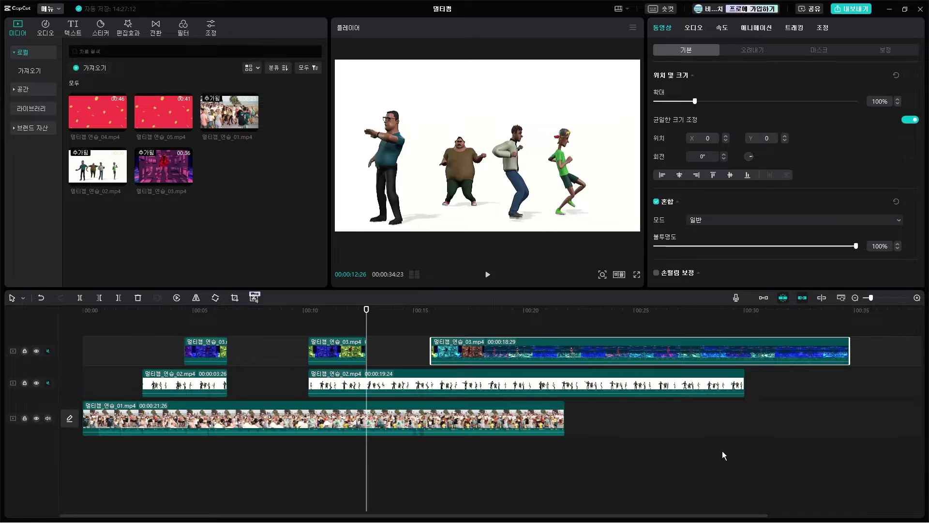
Split the second 멀티캠_연습_02.mp4 segment at 00:00:15:24 and trim the last segments on both overlay tracks to start at about 00:00:17:20
key("space")
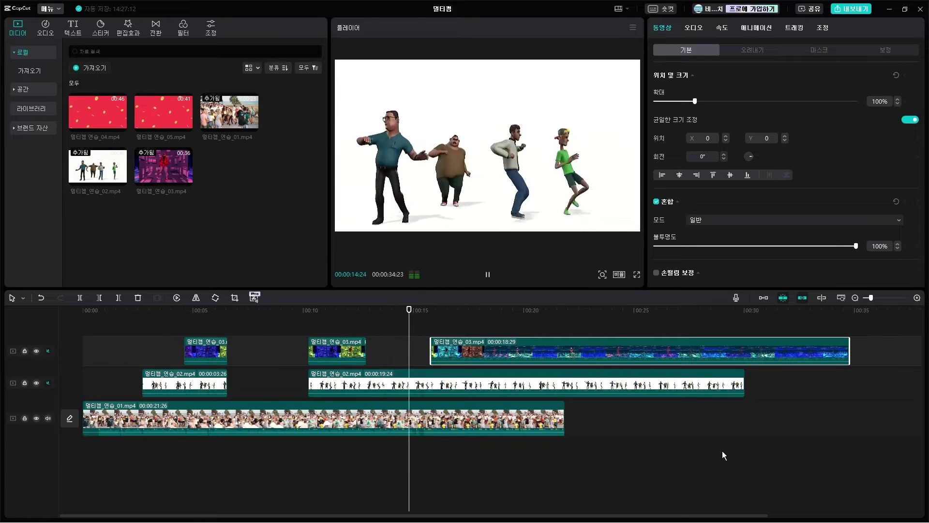
key("space")
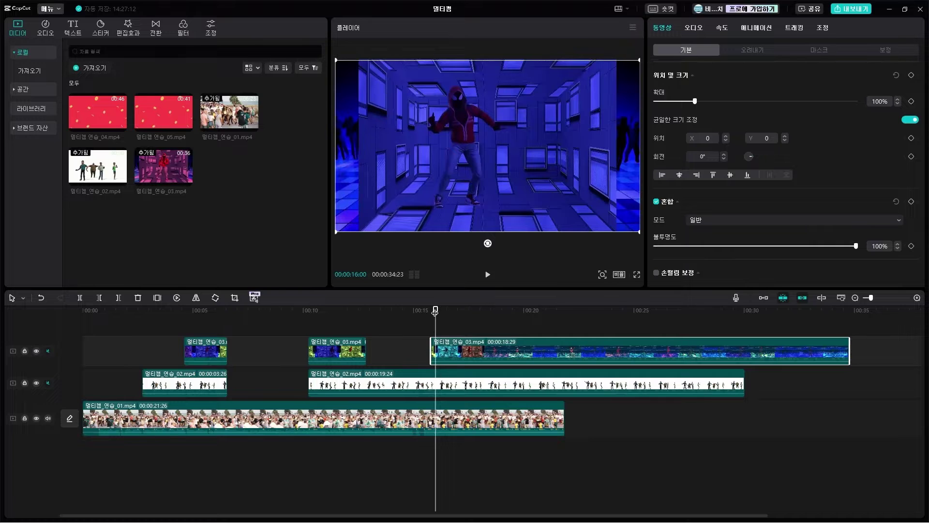
left_click_drag(435, 311, 431, 311)
left_click(448, 385)
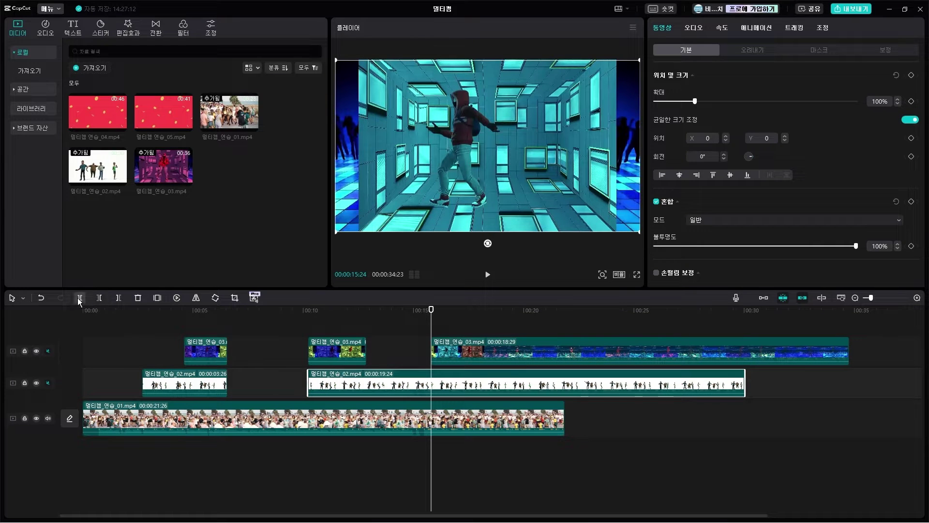
left_click_drag(430, 346, 474, 353)
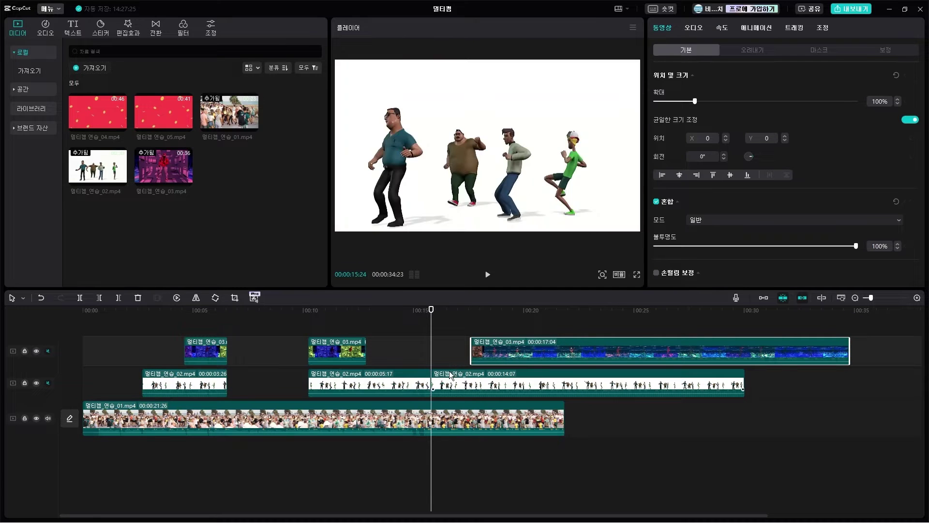
left_click_drag(432, 379, 473, 378)
Trim the end of the last 멀티캠_연습_03.mp4 segment to 00:00:20:08 and the last 멀티캠_연습_02.mp4 segment to the main clip's end
key("space")
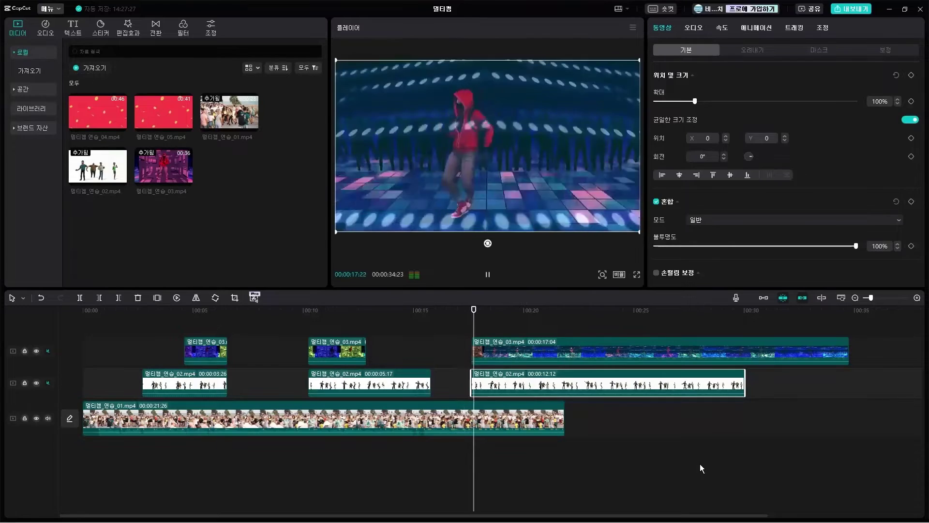
key("space")
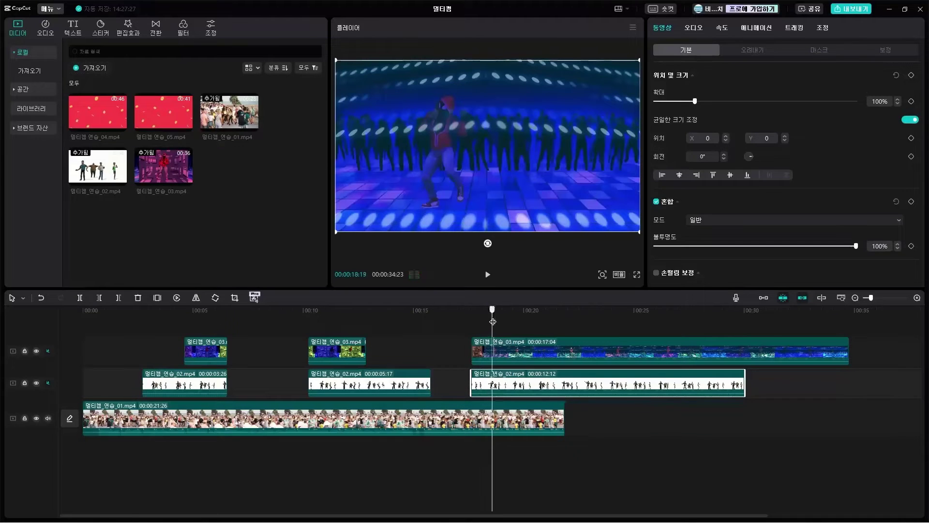
key("space")
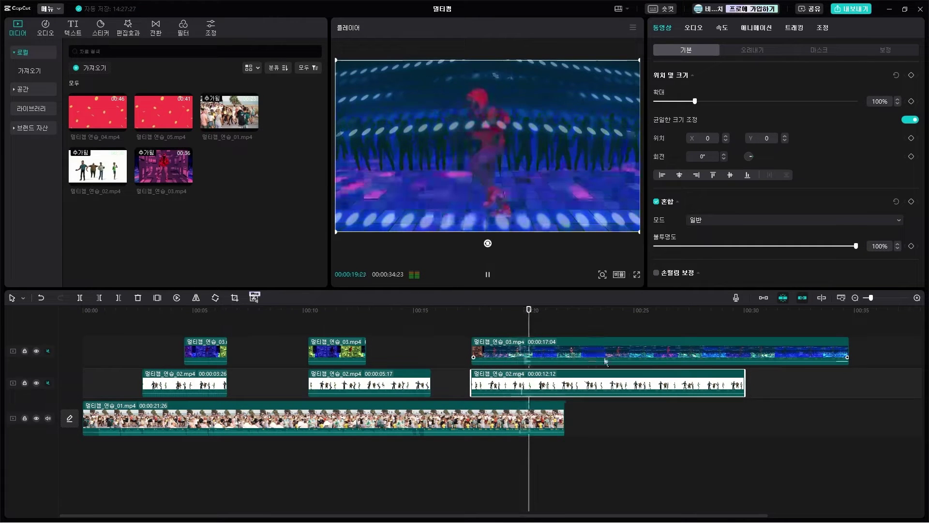
key("space")
left_click_drag(848, 351, 529, 364)
left_click(740, 386)
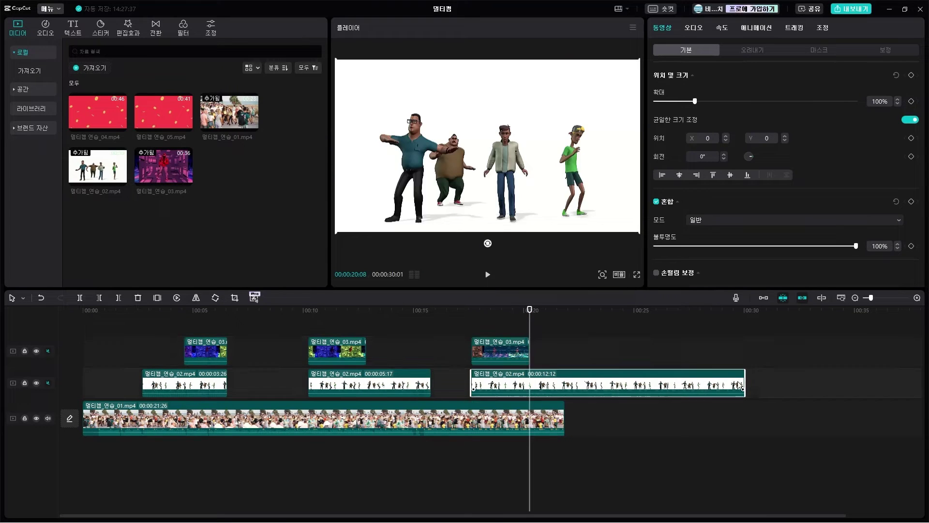
left_click_drag(742, 386, 569, 391)
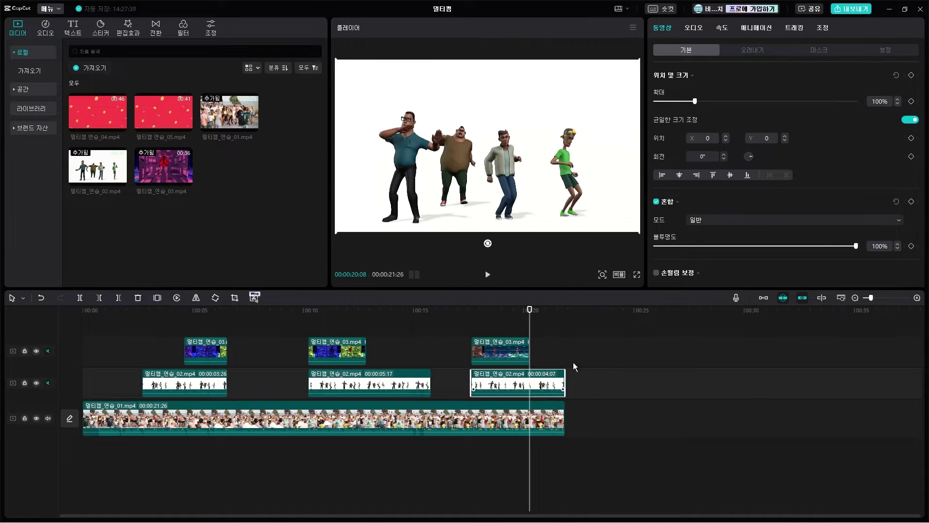
Shorten the end of the middle 멀티캠_연습_03.mp4 segment slightly
left_click_drag(532, 315, 68, 376)
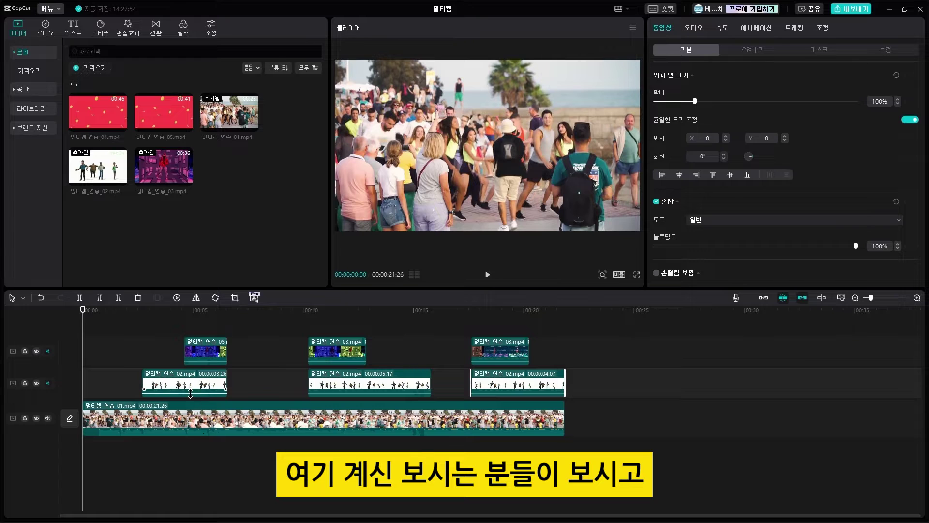
left_click_drag(85, 321, 140, 321)
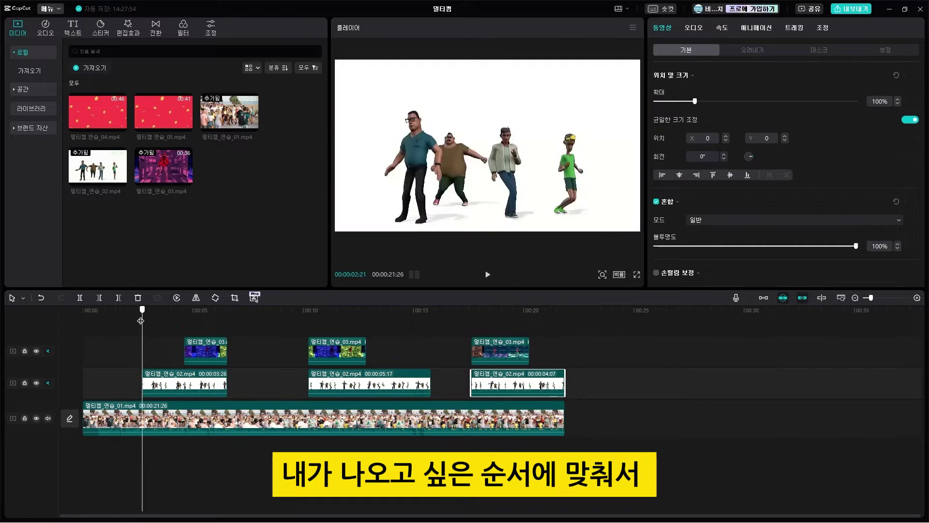
left_click_drag(366, 348, 366, 348)
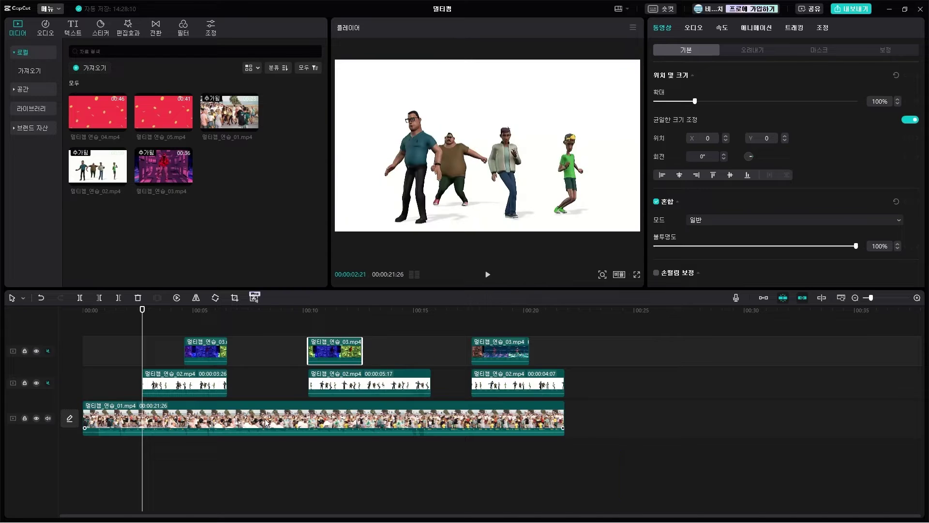
Scrub from the start to 00:00:02:21 and examine how the overlay clips cover the main track clip
left_click_drag(142, 321, 66, 327)
left_click(243, 411)
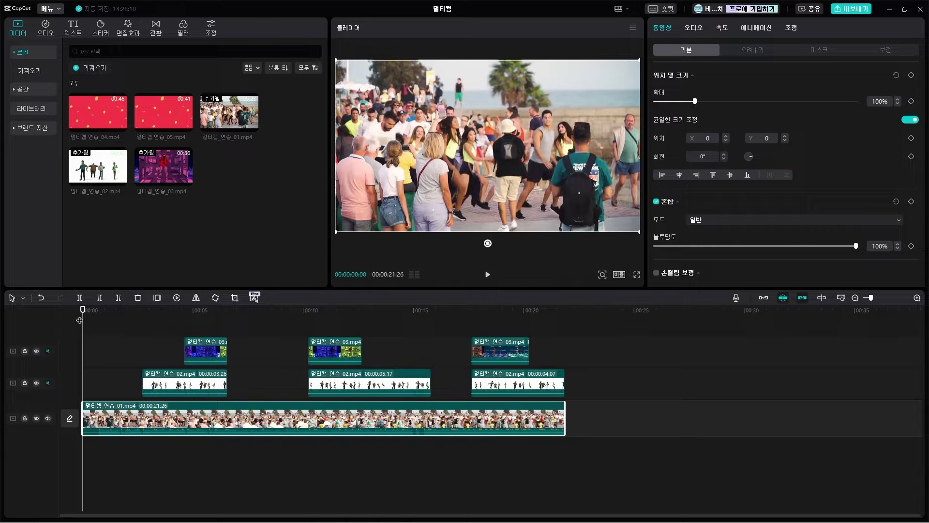
left_click_drag(82, 310, 140, 343)
left_click(183, 383)
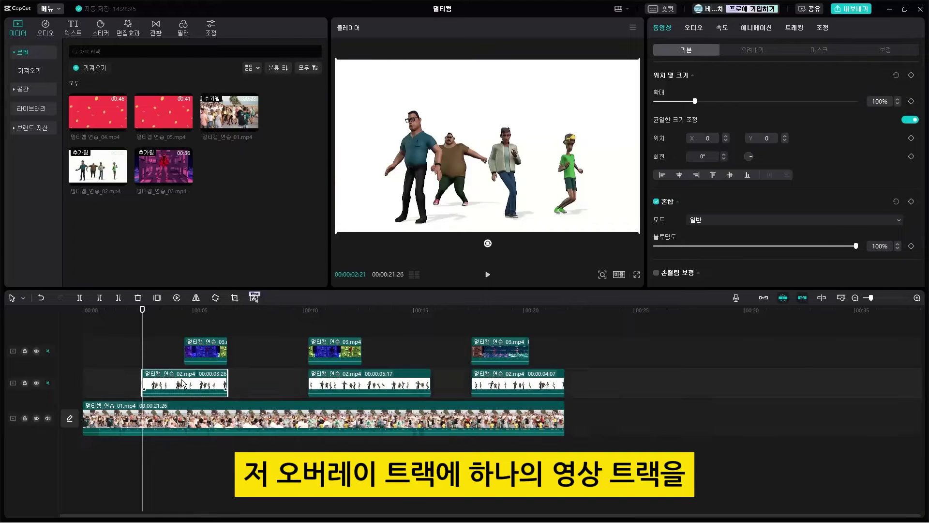
left_click(197, 352)
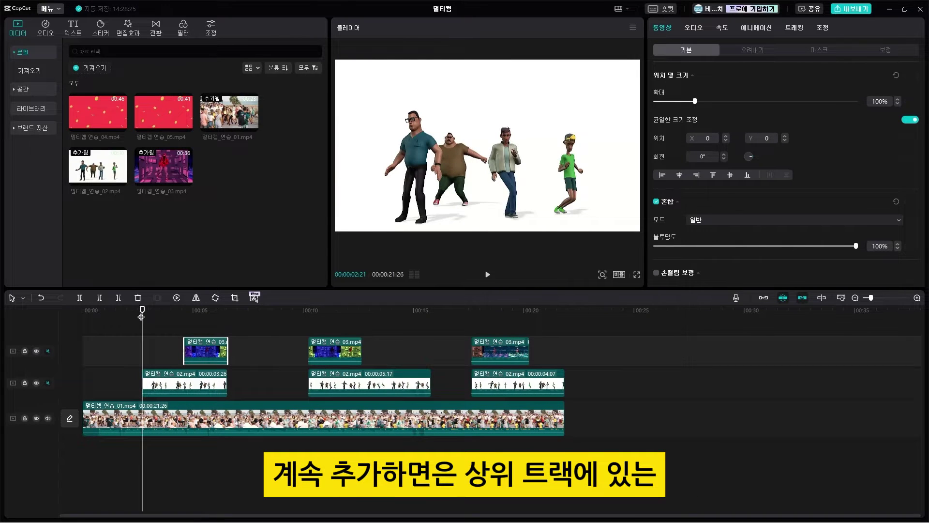
Play the whole multicam edit from the beginning to its end, and return the playhead to the start
left_click_drag(141, 316, 40, 327)
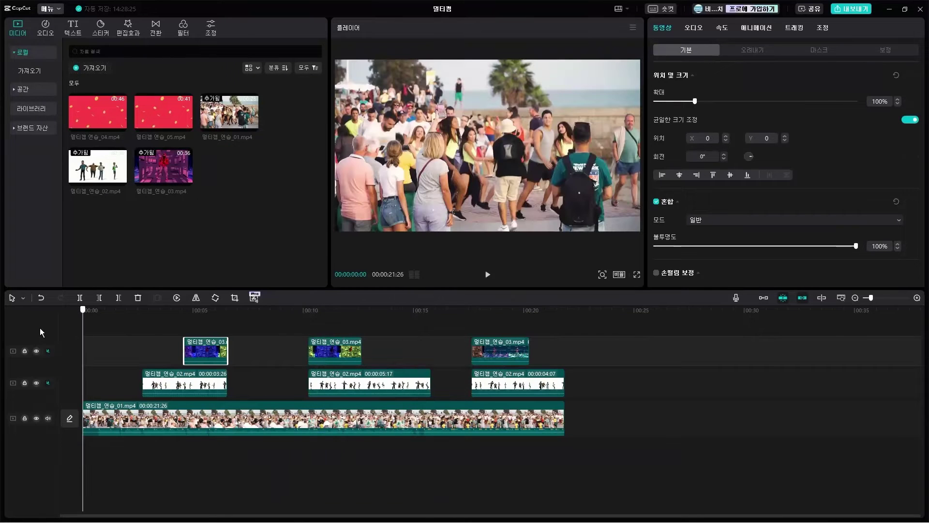
left_click(486, 275)
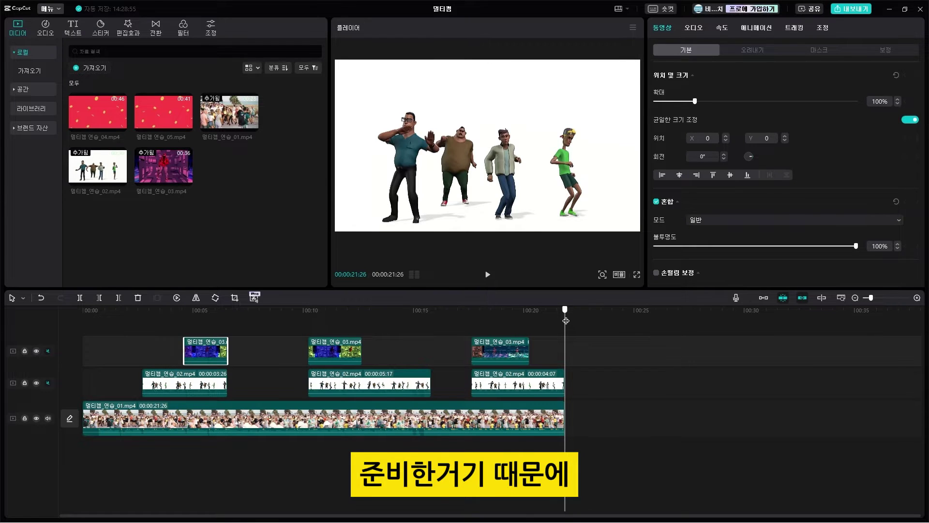
left_click_drag(565, 321, 20, 364)
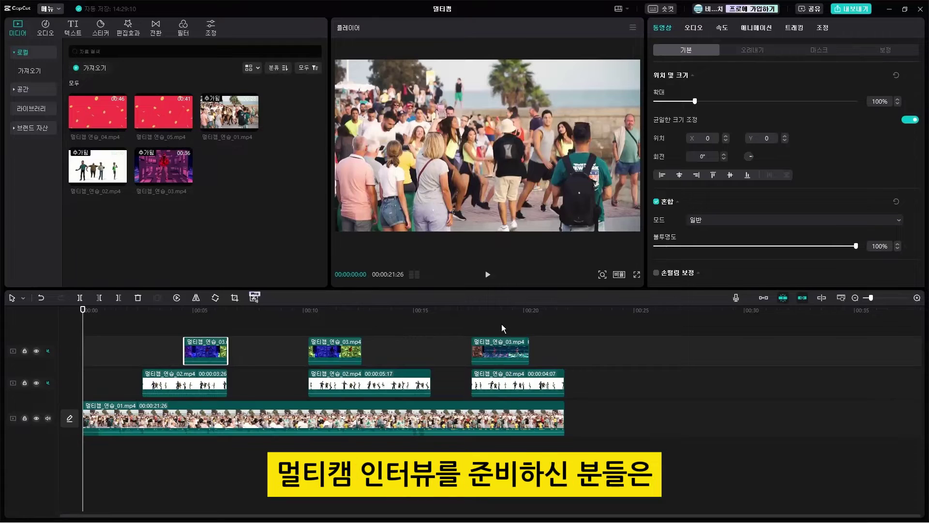
left_click(157, 420)
left_click(135, 318)
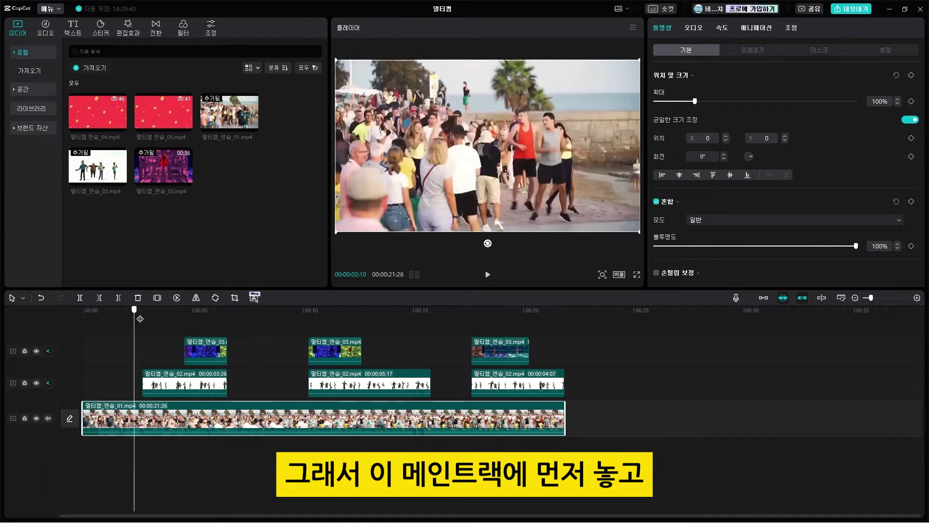
Return the playhead to the start, then enlarge the timeline area and shrink it back to roughly its original height
left_click_drag(140, 318, 42, 359)
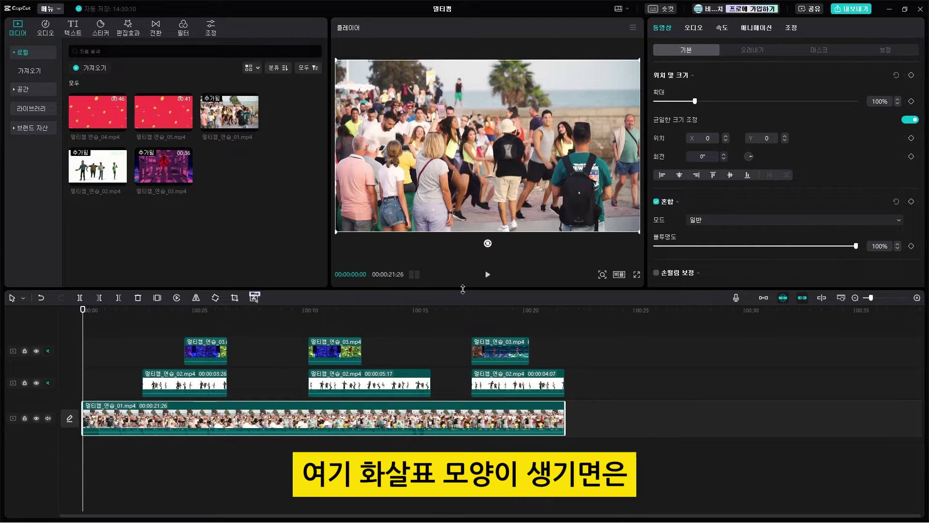
left_click_drag(463, 289, 437, 172)
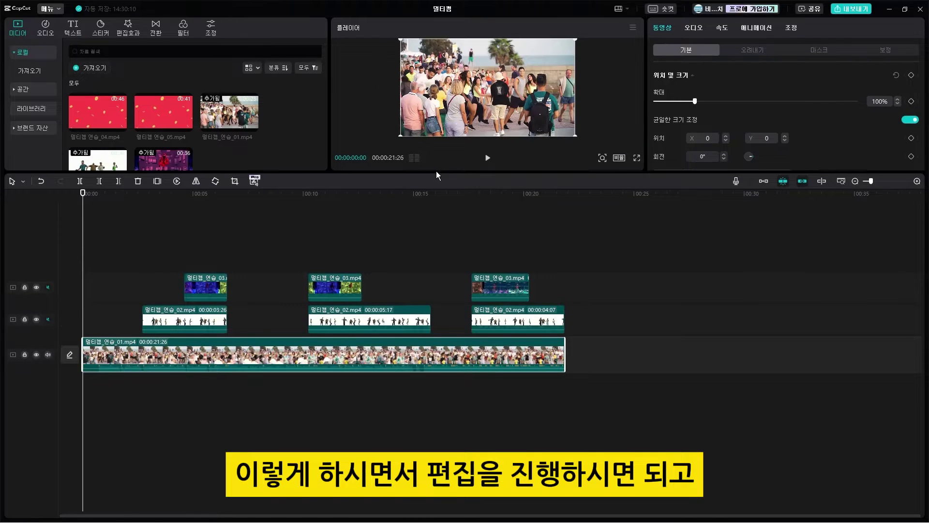
left_click_drag(437, 170, 467, 279)
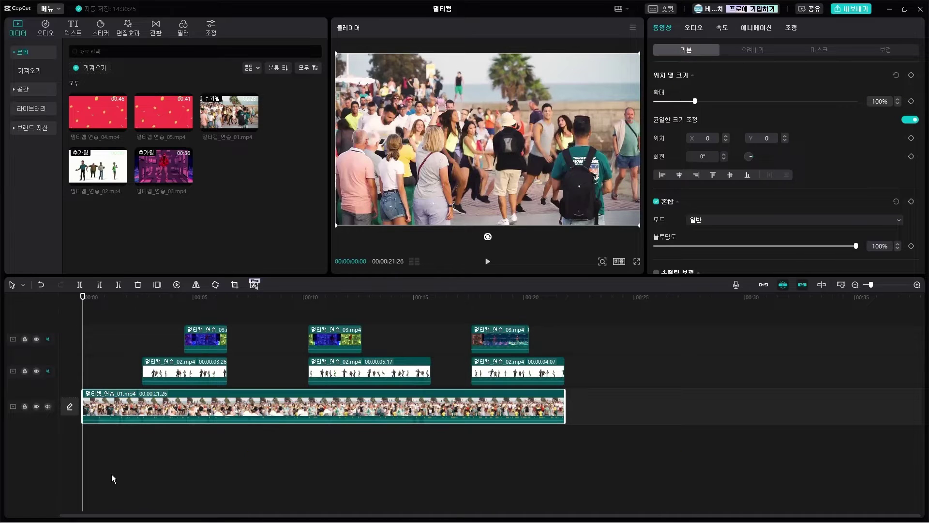
Combine all the clips on the three tracks into one compound clip
left_click_drag(112, 478, 602, 312)
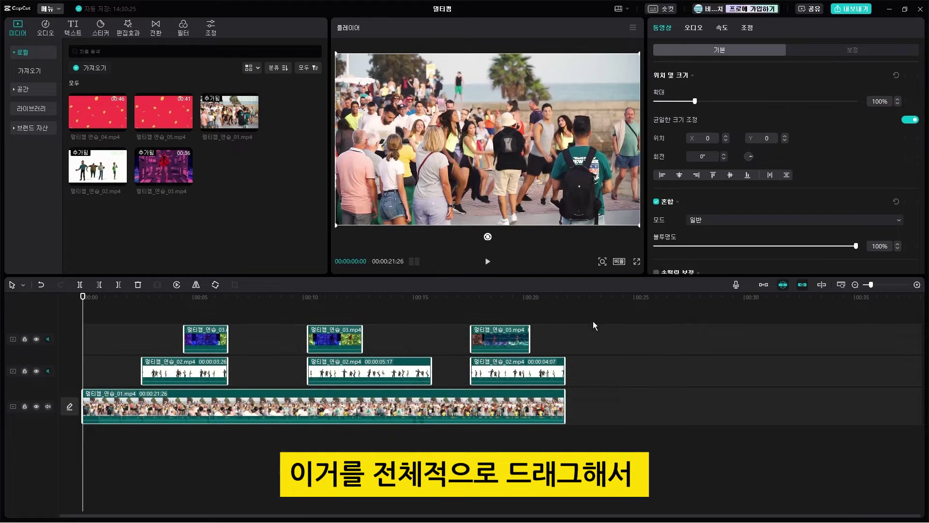
right_click(511, 343)
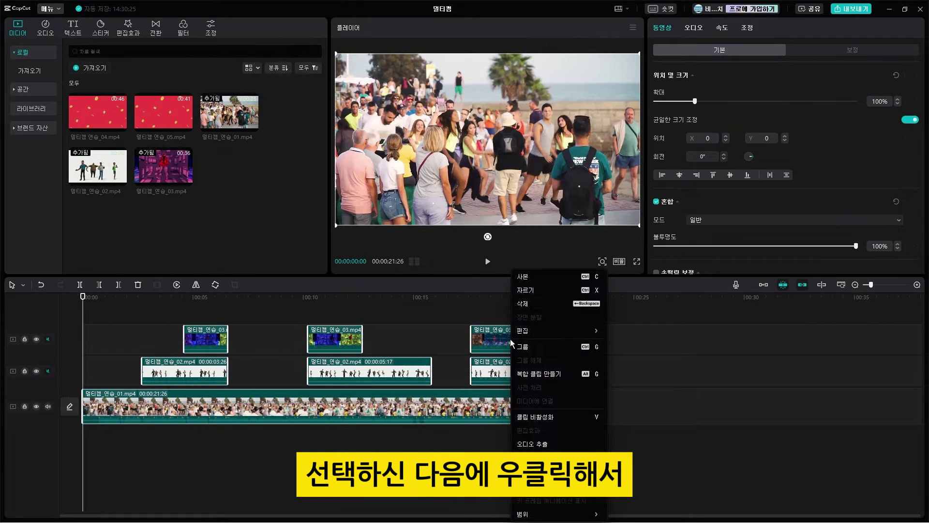
left_click(561, 374)
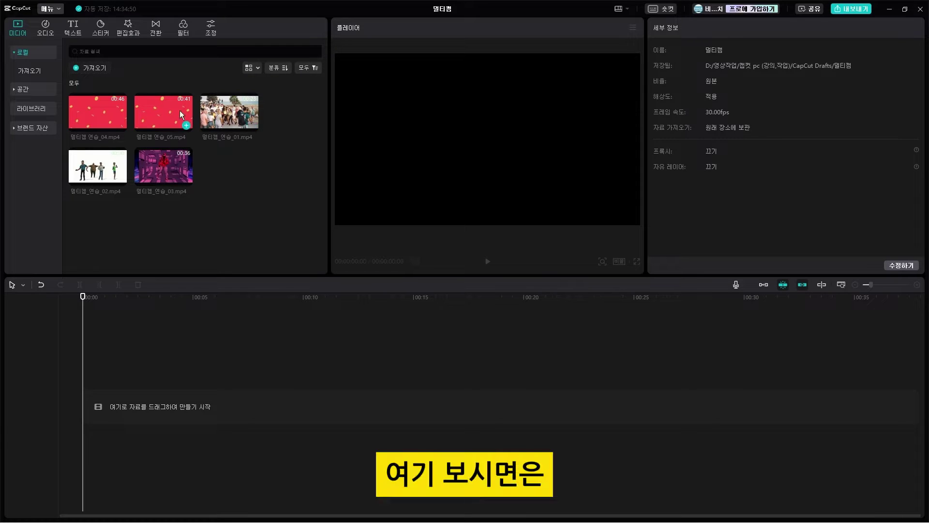
Place 멀티캠 연습_05.mp4 at the start of the main track and 멀티캠 연습_04.mp4 on the track above, previewing both
left_click_drag(179, 110, 83, 407)
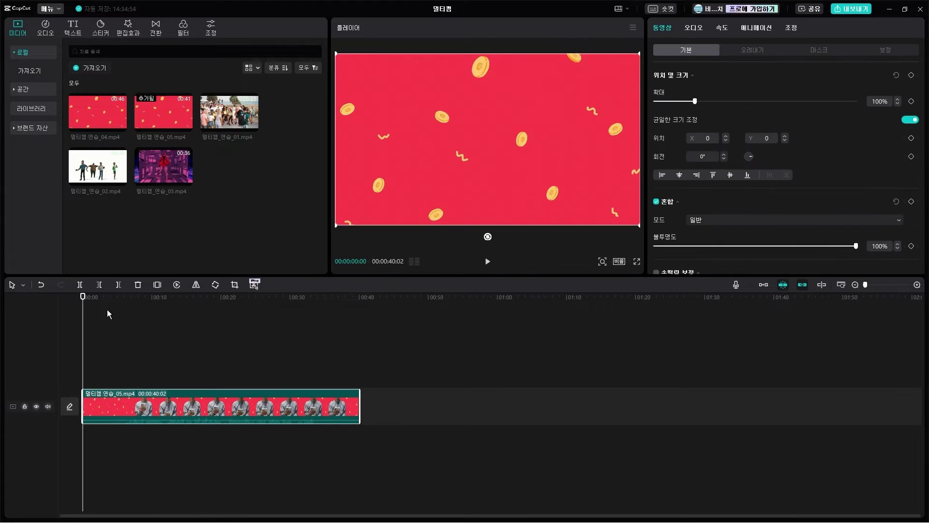
left_click_drag(84, 306, 147, 310)
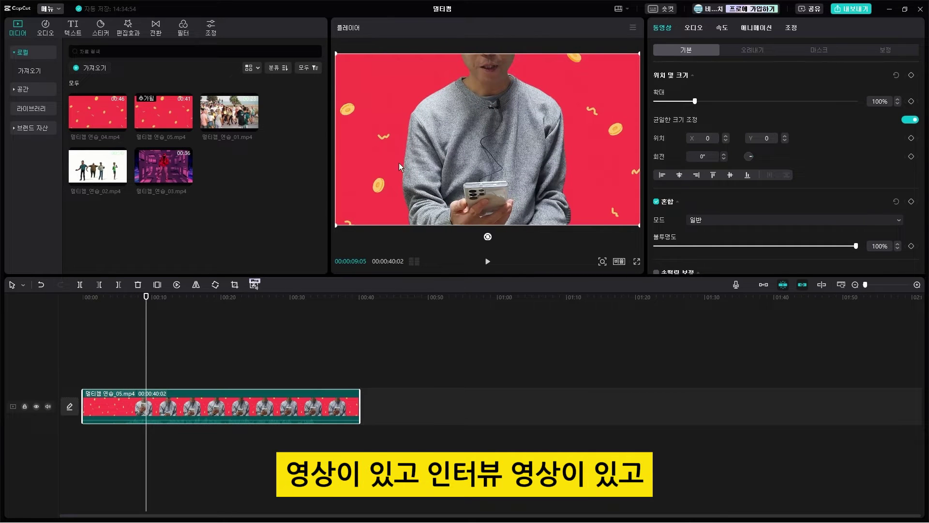
left_click_drag(103, 111, 87, 367)
left_click(160, 297)
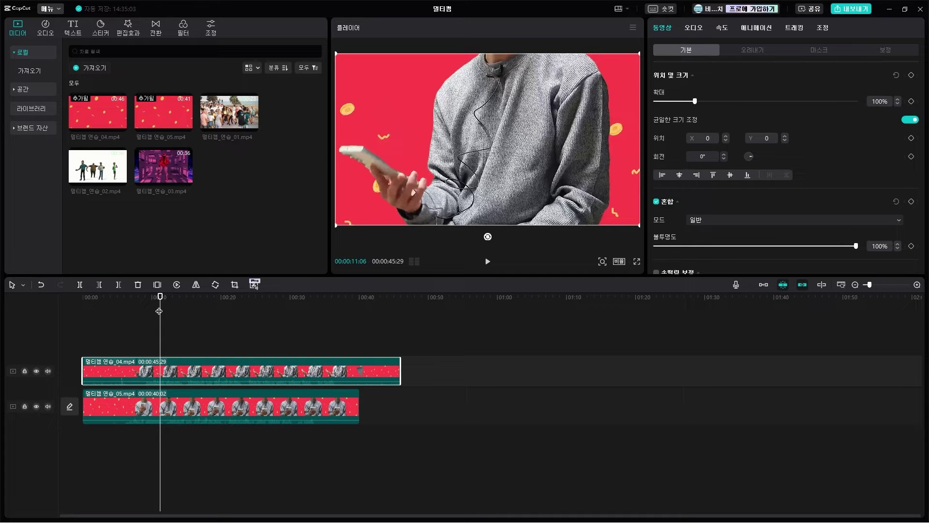
left_click_drag(158, 311, 83, 326)
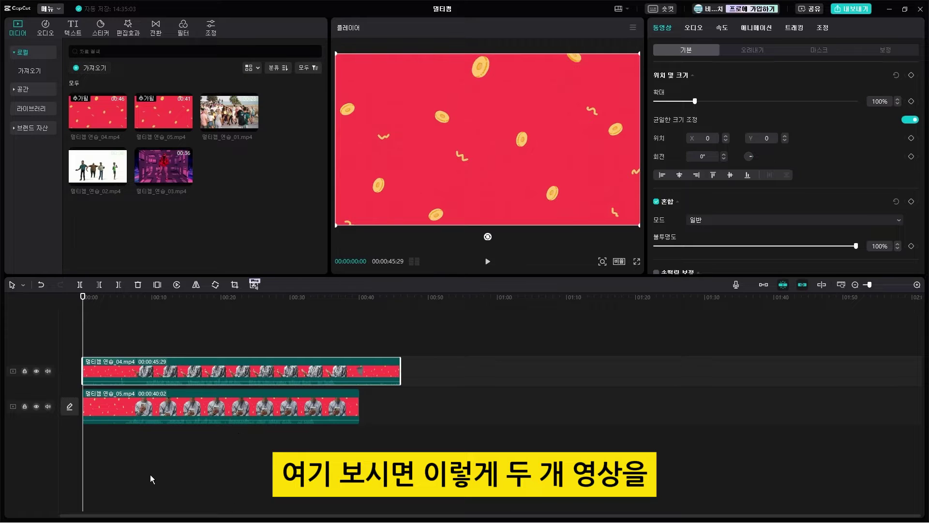
Synchronize the two interview clips by their sound
left_click_drag(151, 475, 328, 340)
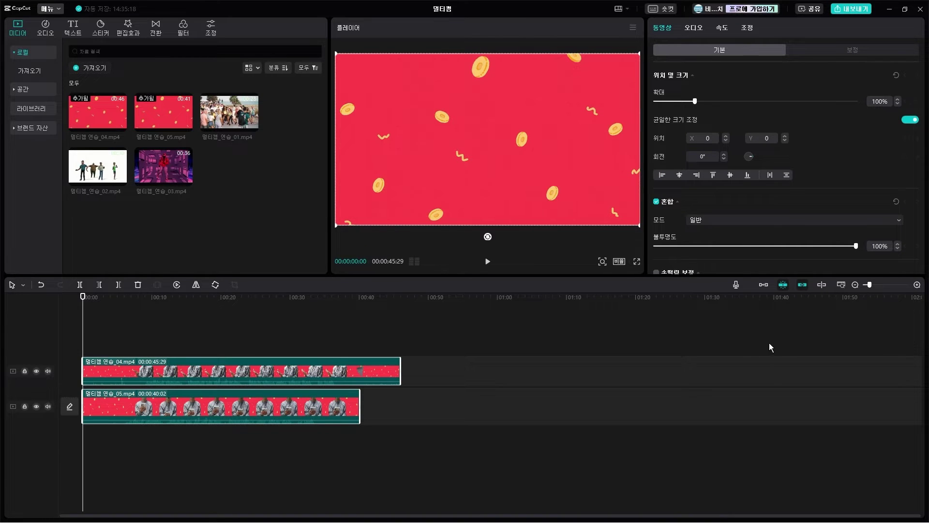
right_click(173, 376)
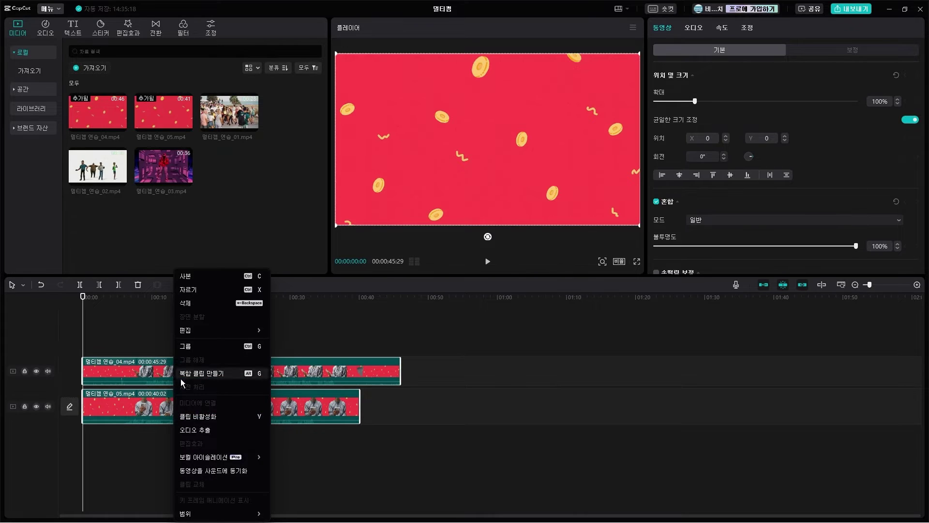
left_click(251, 469)
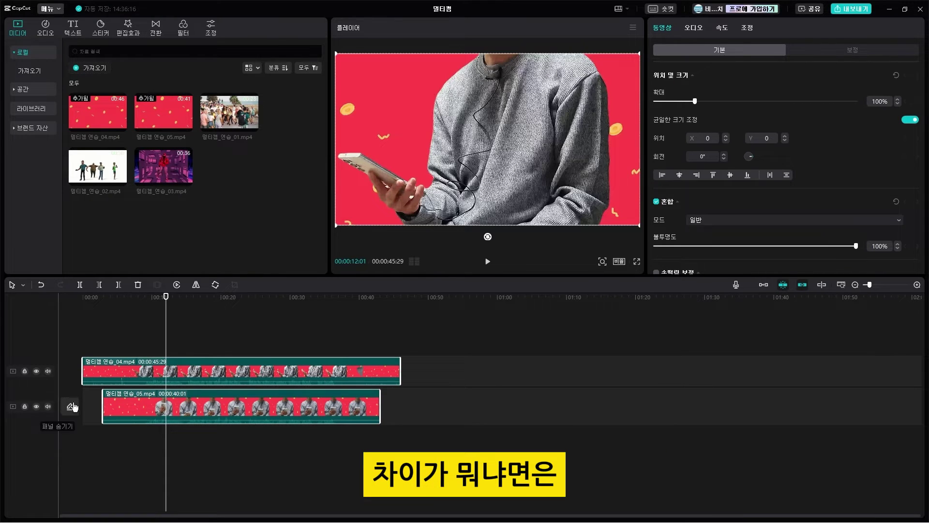
Scrub and play the first twelve seconds to examine how the two interview clips line up after syncing
left_click(161, 324)
left_click_drag(83, 329, 170, 329)
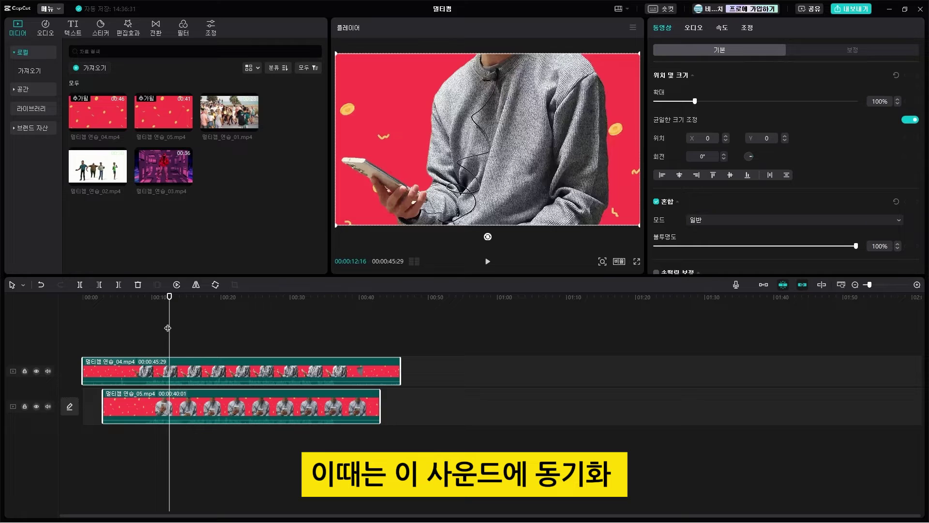
left_click_drag(168, 328, 146, 330)
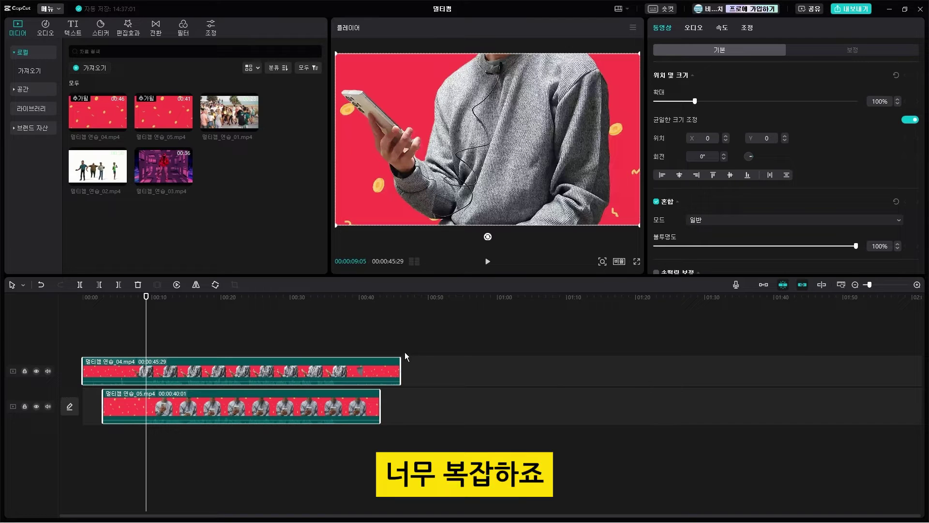
left_click(61, 327)
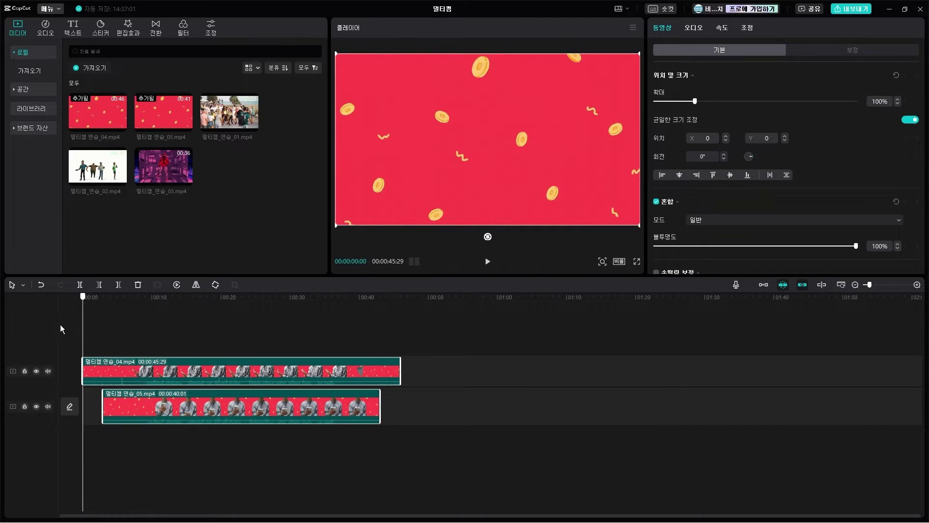
left_click(88, 330)
left_click_drag(88, 329, 143, 329)
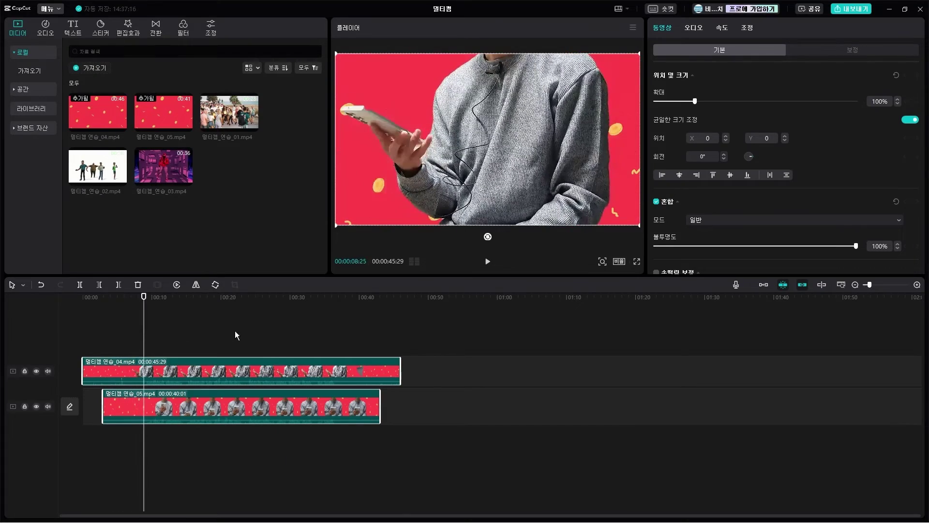
key("space")
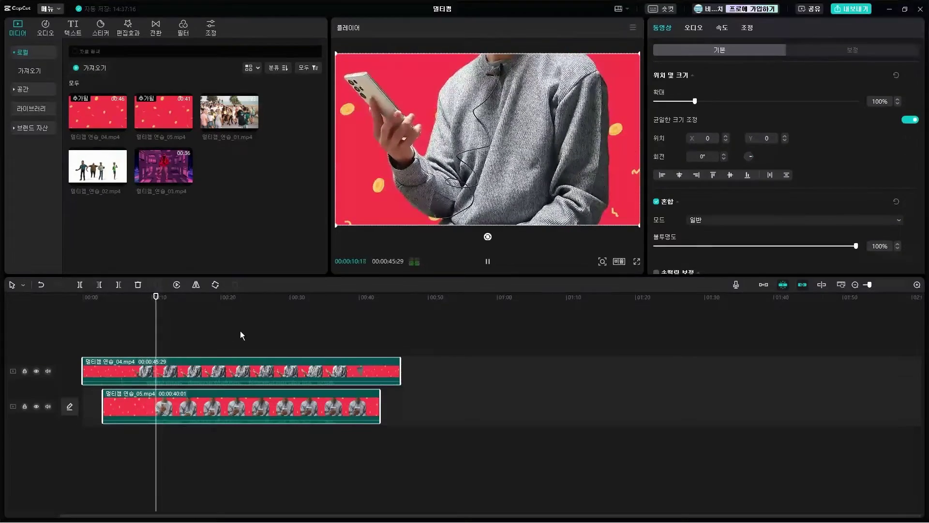
key("space")
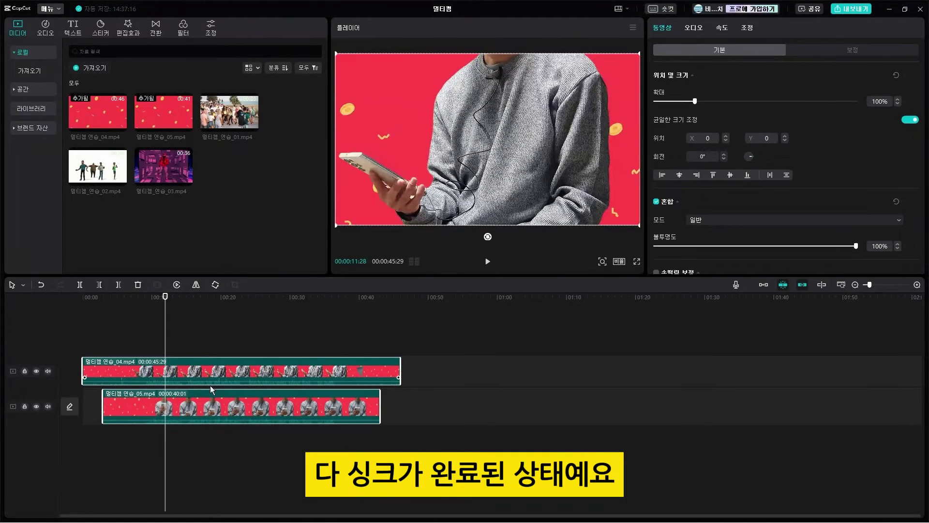
Mute the overlay track and trim the start of 멀티캠 연습_04.mp4 to 00:00:08:06
left_click(157, 407)
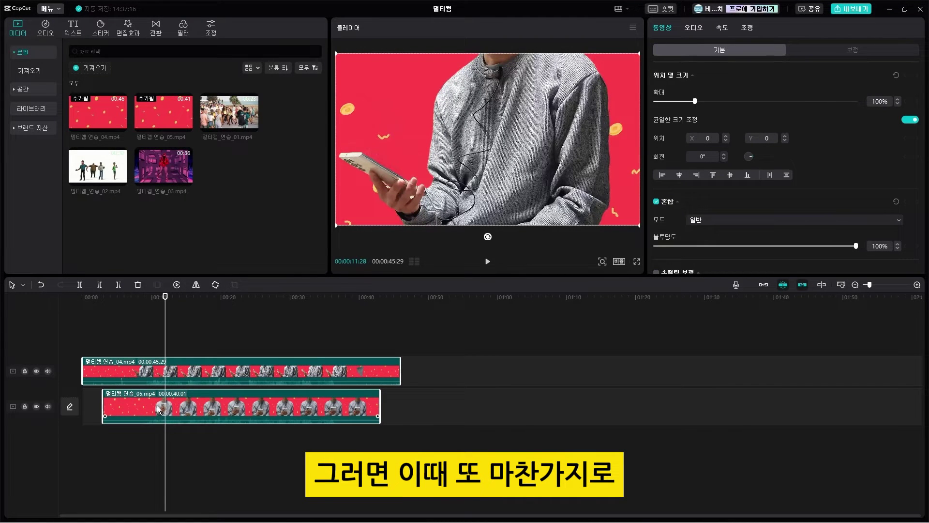
left_click(49, 372)
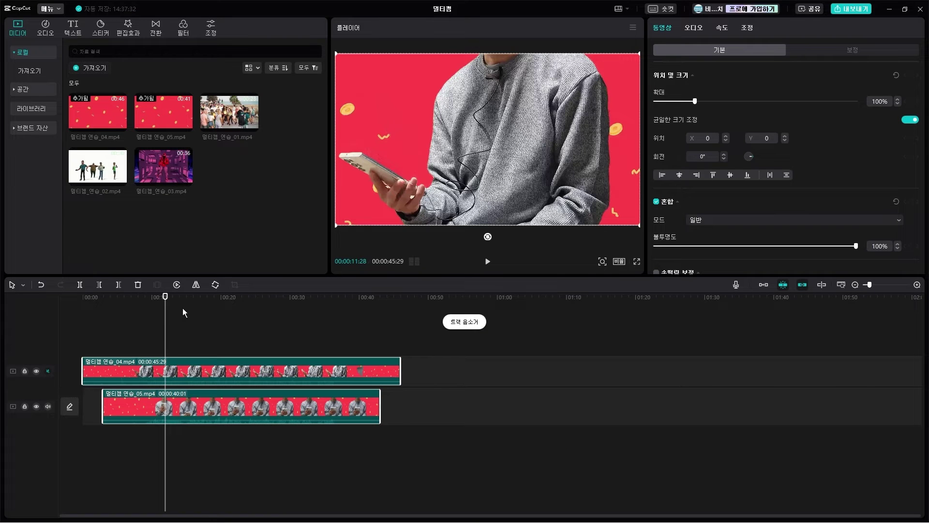
left_click(139, 371)
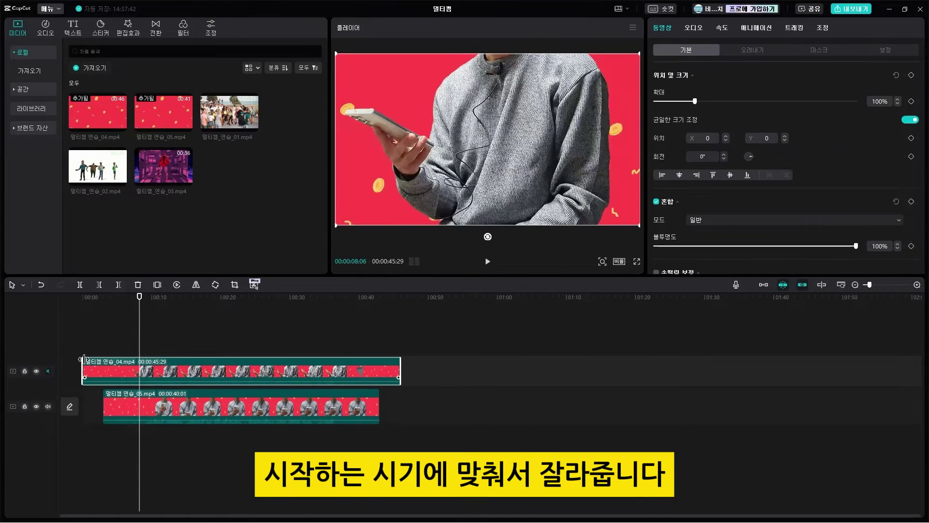
left_click_drag(84, 359, 139, 360)
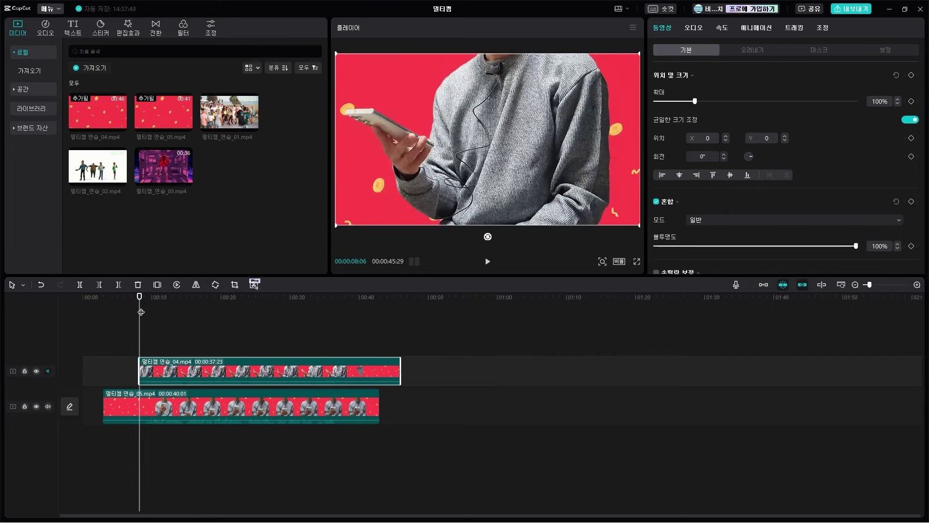
Trim the start of 멀티캠 연습_05.mp4 to 00:00:06:13 and shift both clips together to the beginning of the timeline
left_click_drag(140, 312, 127, 312)
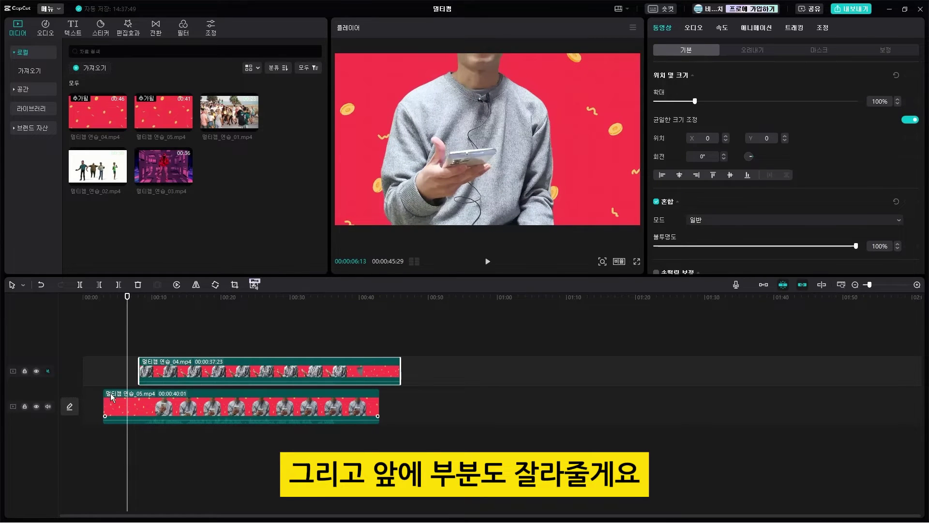
left_click_drag(110, 397, 127, 397)
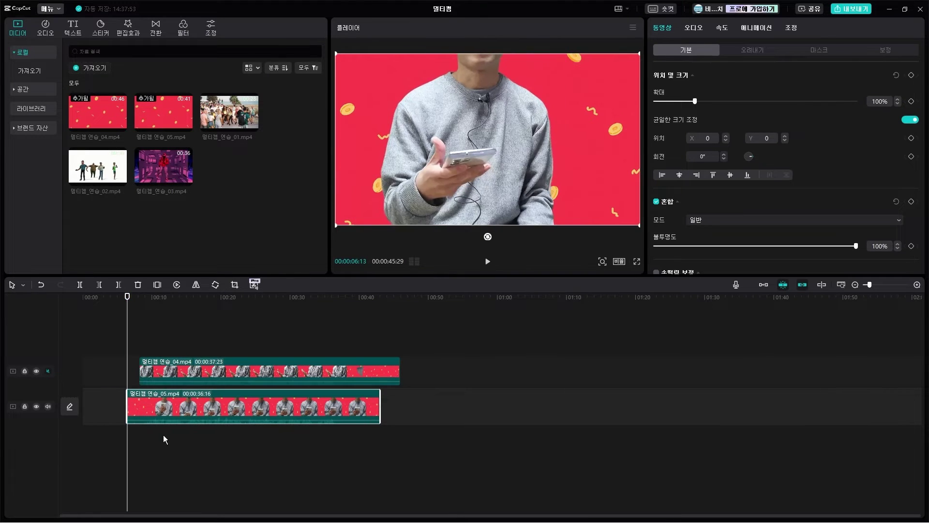
left_click_drag(174, 460, 341, 362)
left_click_drag(272, 372, 220, 373)
left_click(111, 312)
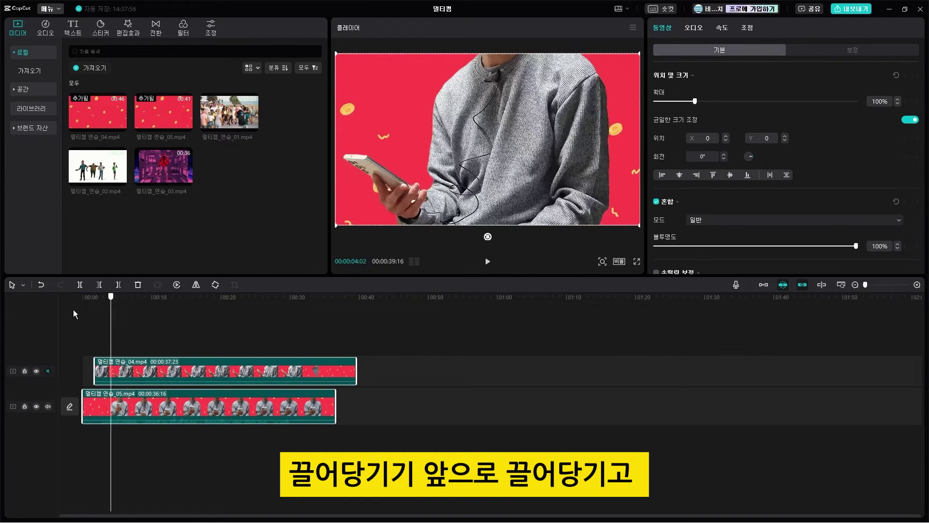
left_click(75, 314)
left_click(180, 333)
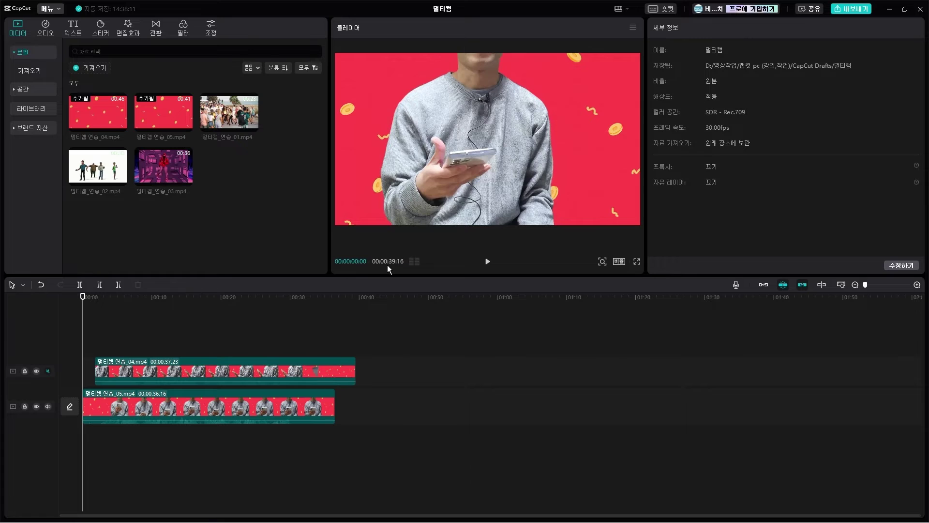
Play from the start to 00:00:05:13 and trim the beginning of the overlay clip to that point
left_click(488, 261)
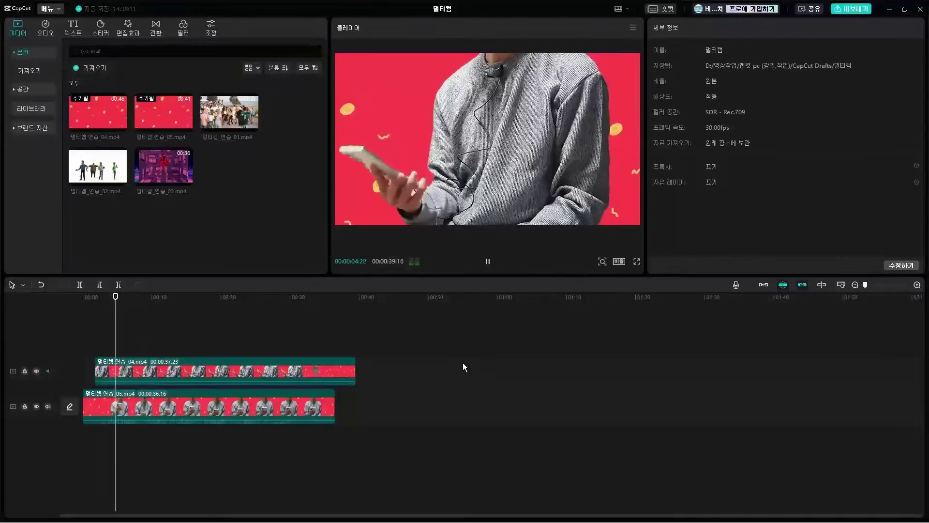
key("space")
left_click(118, 371)
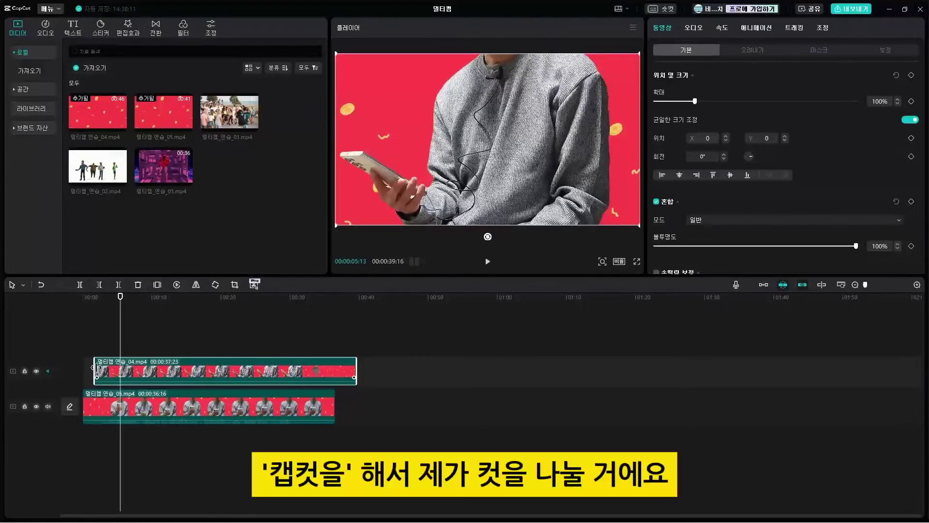
left_click_drag(96, 371, 119, 372)
Play the edit to 00:00:08:15 and split the overlay clip there
left_click_drag(123, 316, 92, 316)
key("space")
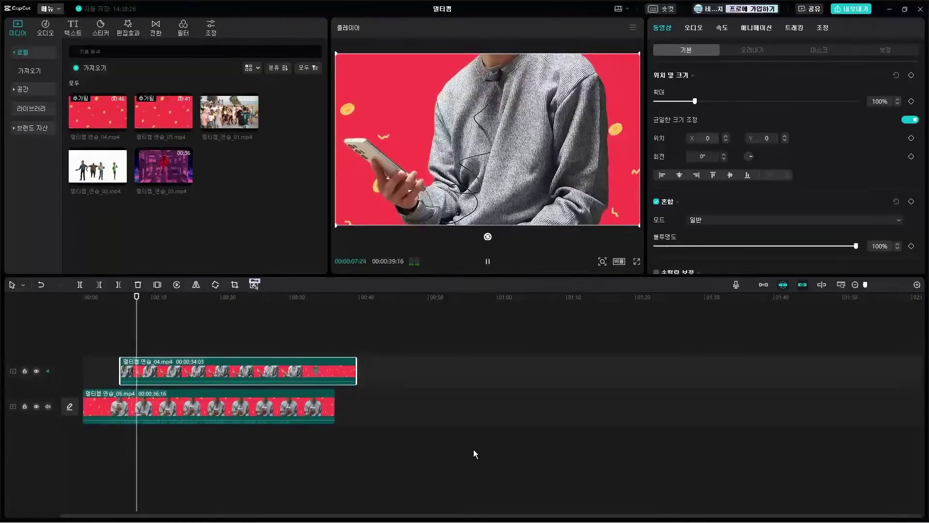
key("space")
left_click(80, 284)
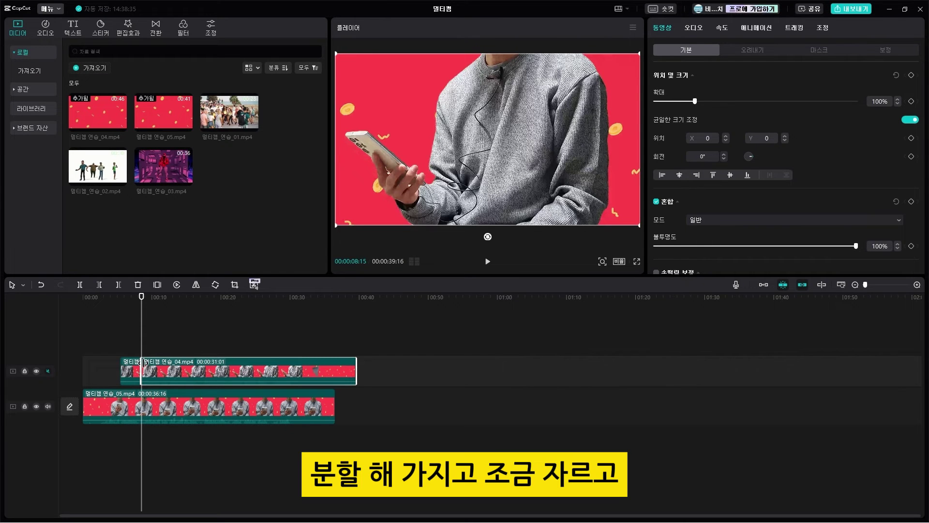
Trim the start of the second overlay segment to about 00:00:12, playing the gap to find the cut point
left_click_drag(144, 362, 186, 363)
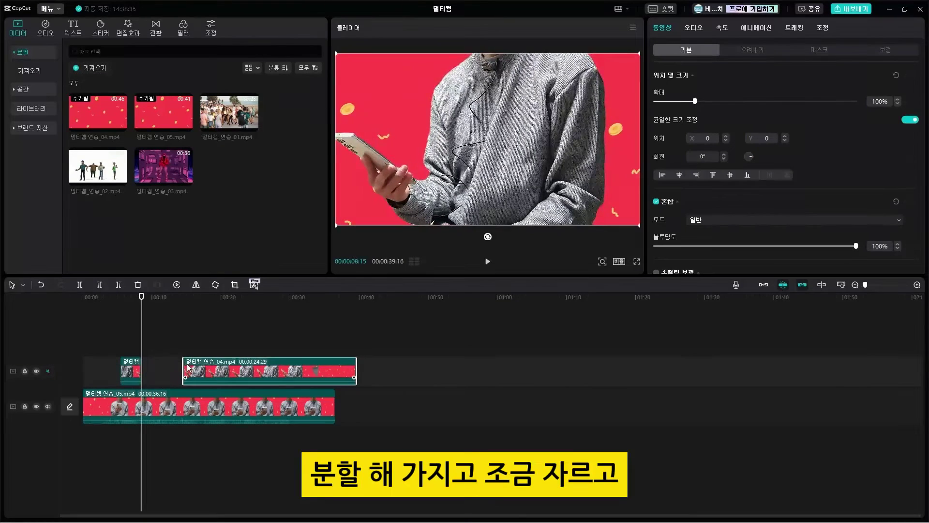
key("space")
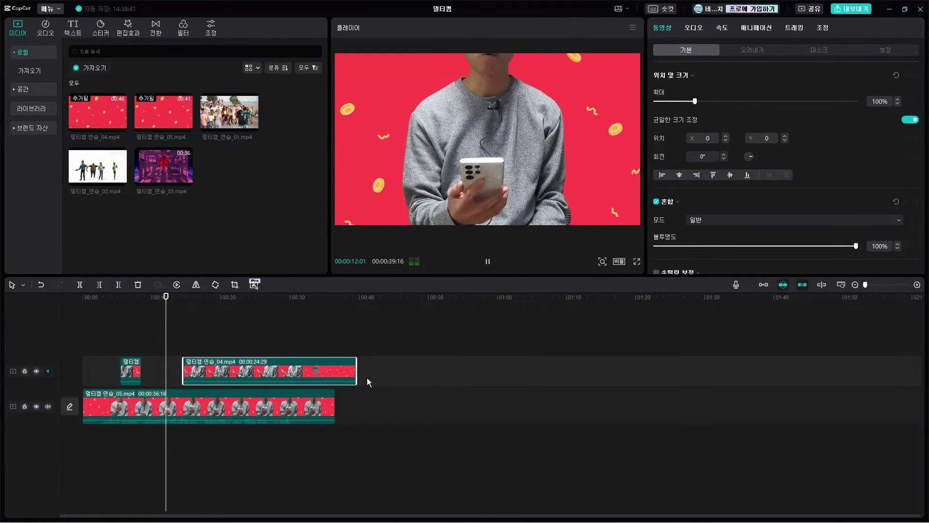
key("space")
left_click_drag(184, 365, 167, 365)
Play on to 00:00:17:00 and split the second overlay segment there
key("space")
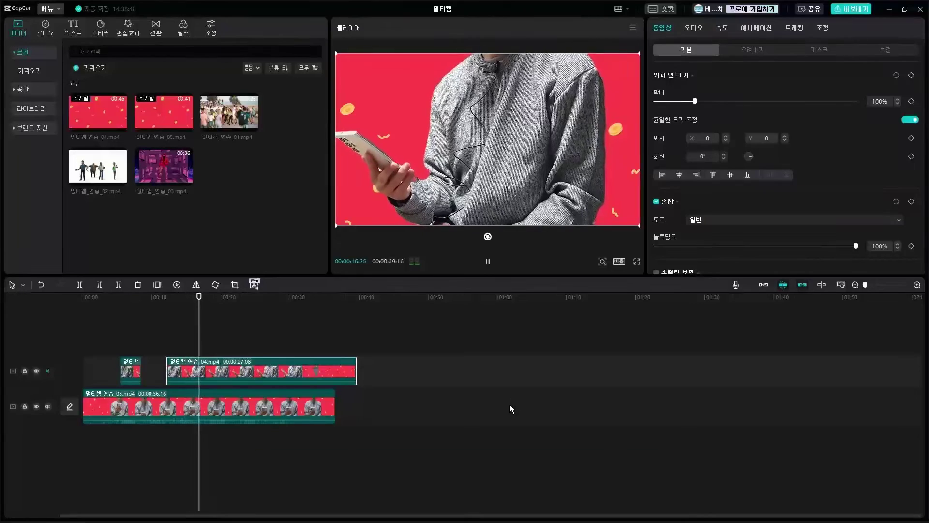
key("space")
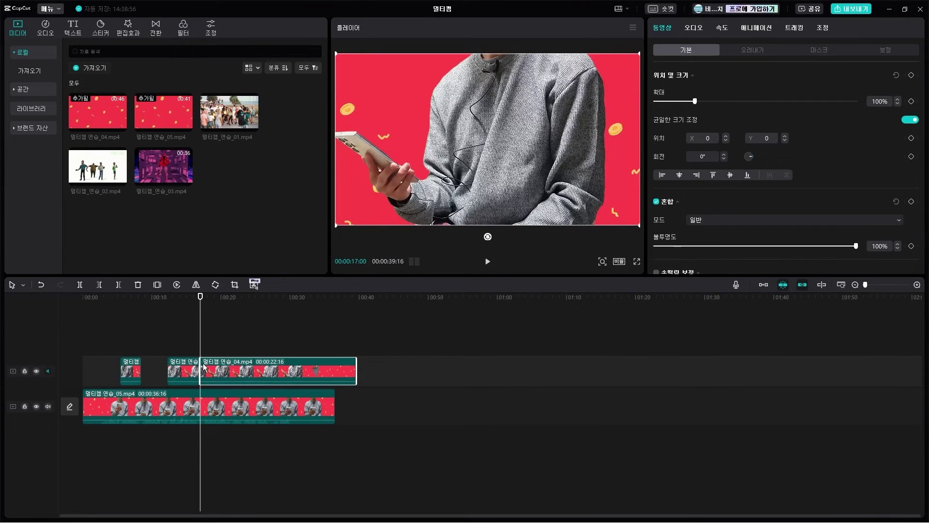
Trim the start of the third overlay segment to 00:00:21:08, playing the gap after the second segment to find the cut point
left_click_drag(202, 368, 250, 370)
key("space")
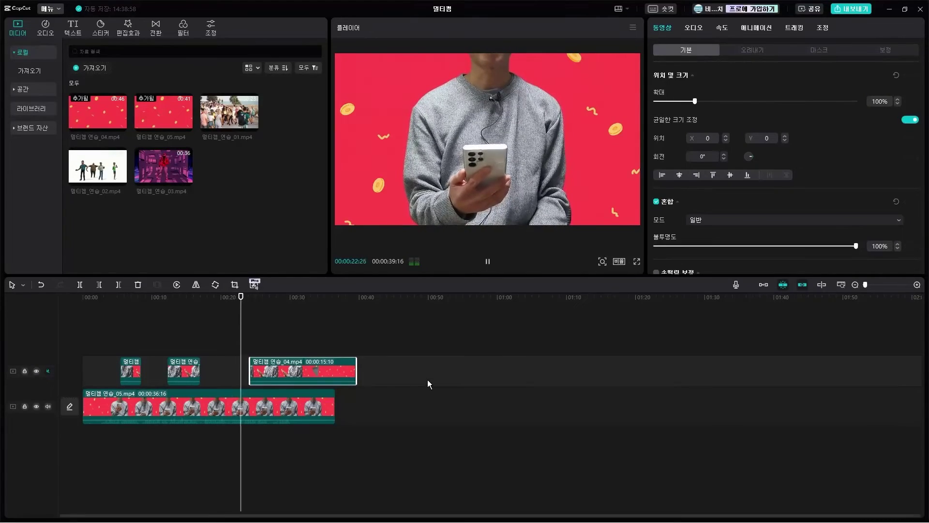
key("space")
left_click(211, 308)
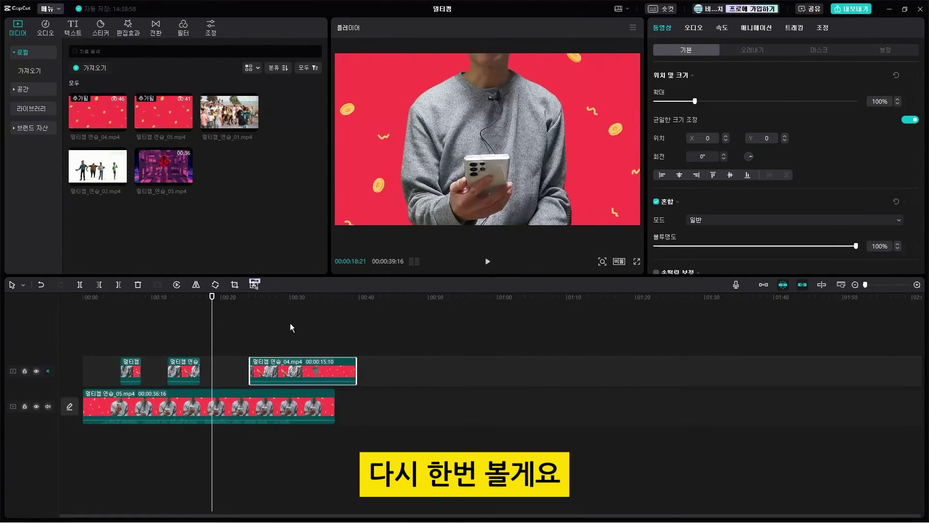
key("space")
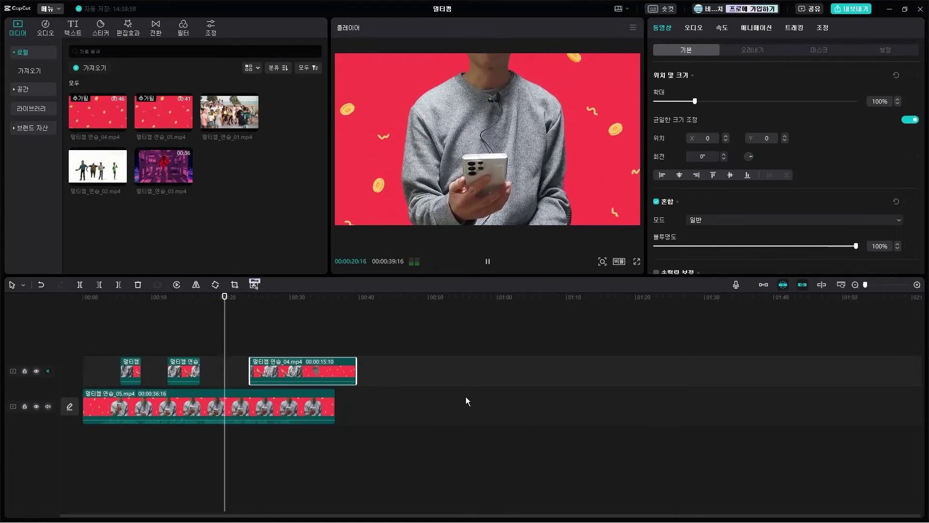
key("space")
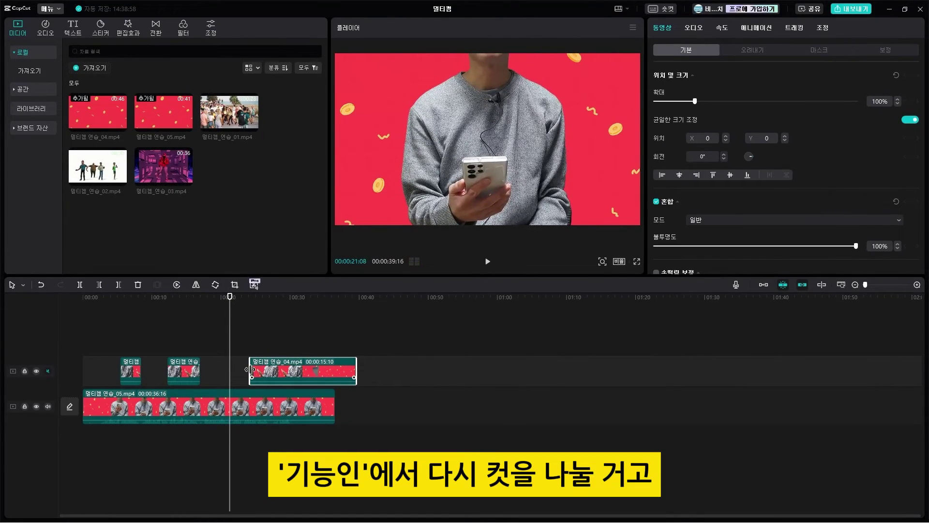
left_click_drag(251, 369, 228, 369)
Play the edit to 00:00:26:29 and trim the end of the third overlay segment to that point
key("space")
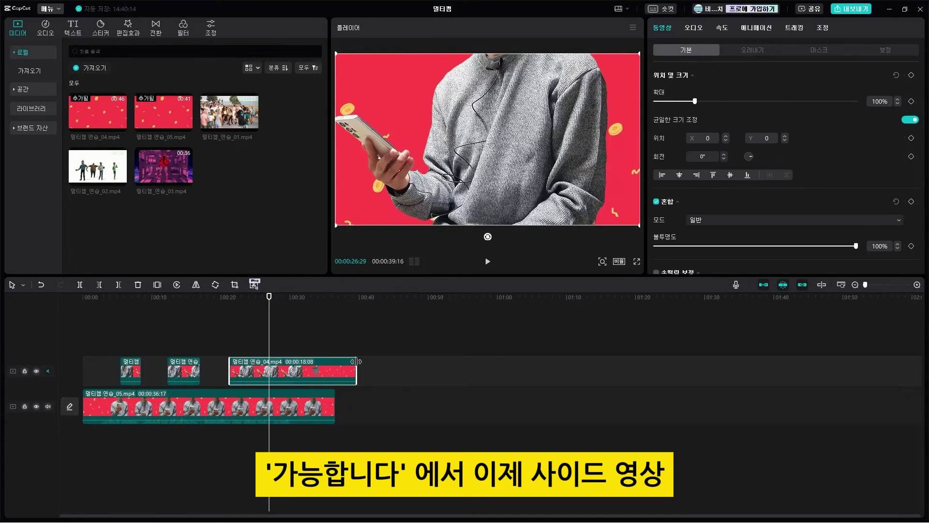
left_click_drag(358, 361, 268, 373)
Play the rest, trim the end of the base clip to 00:00:31:00, and replay the edit from near its beginning
key("space")
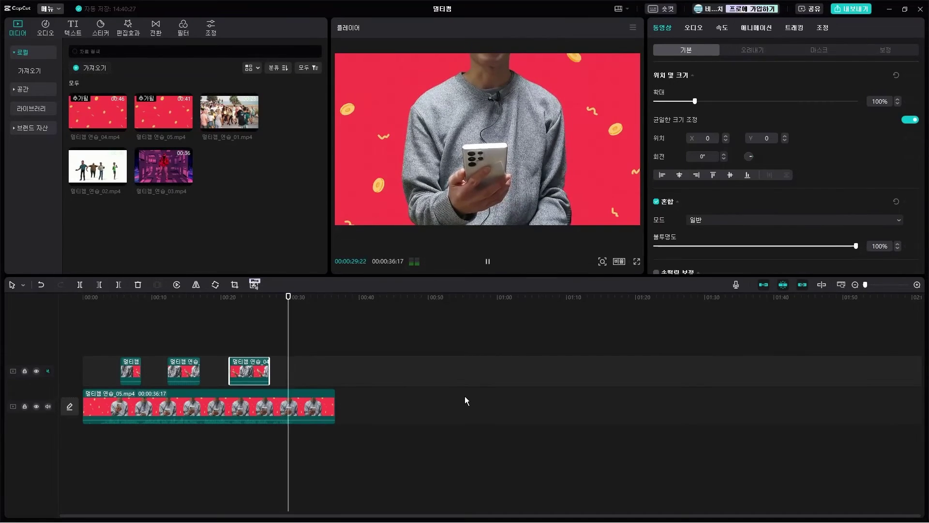
left_click_drag(334, 406, 305, 406)
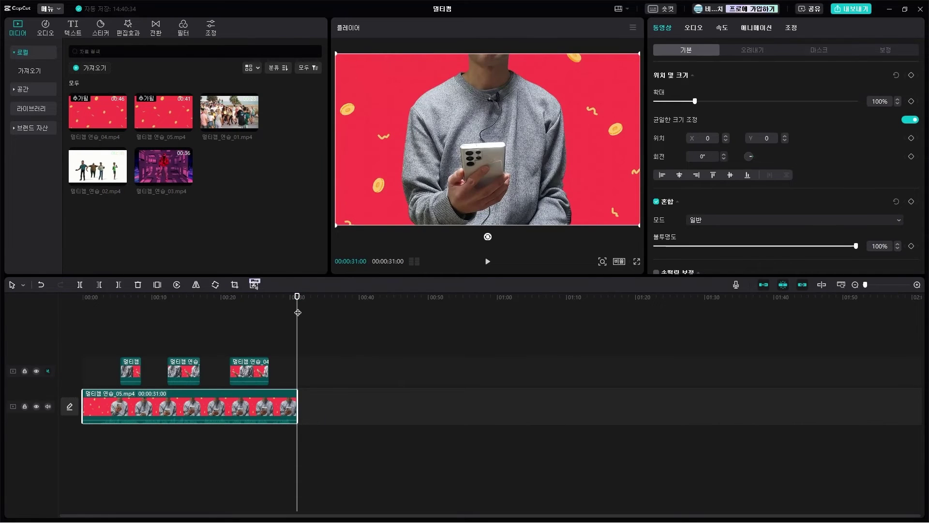
left_click_drag(298, 313, 99, 369)
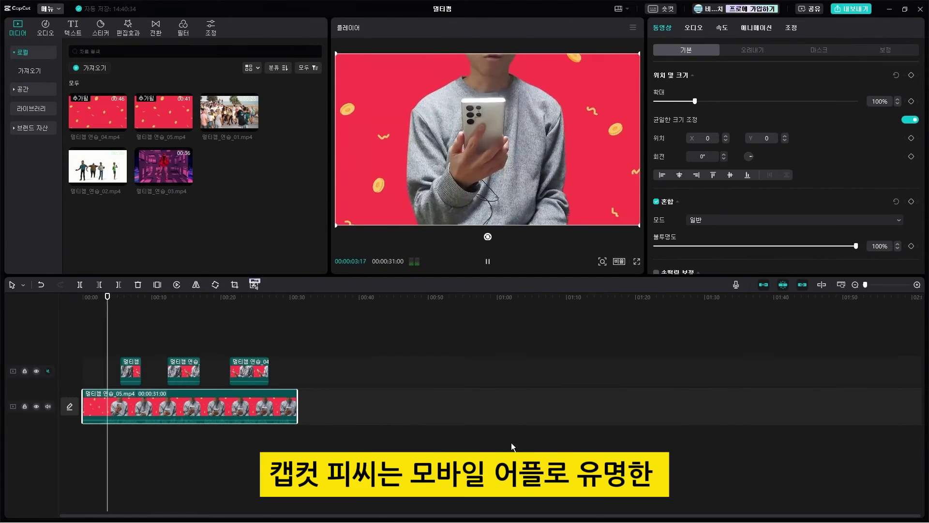